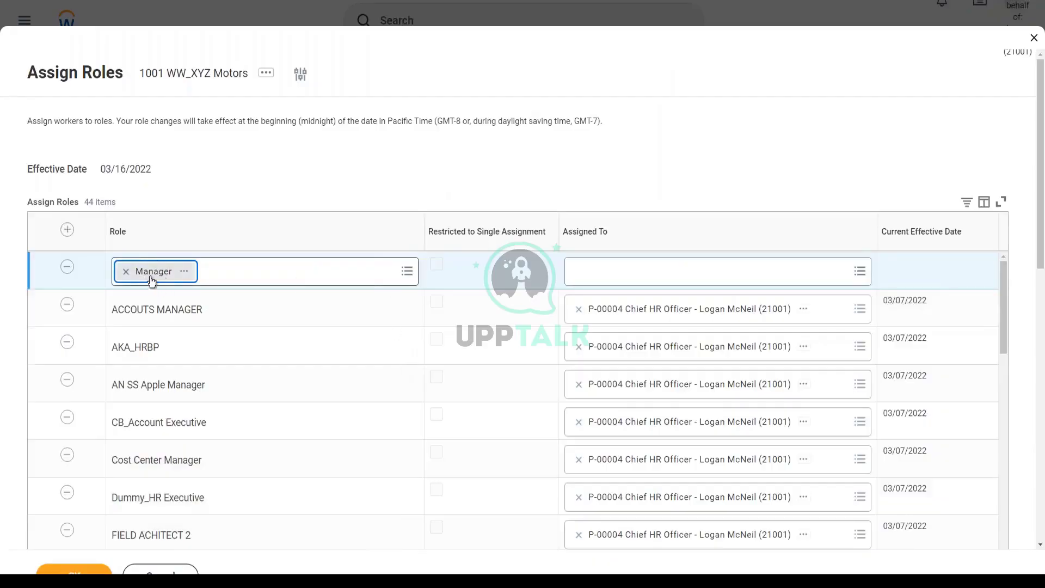
Open the Assigned To choices for the new Manager role row
click(662, 274)
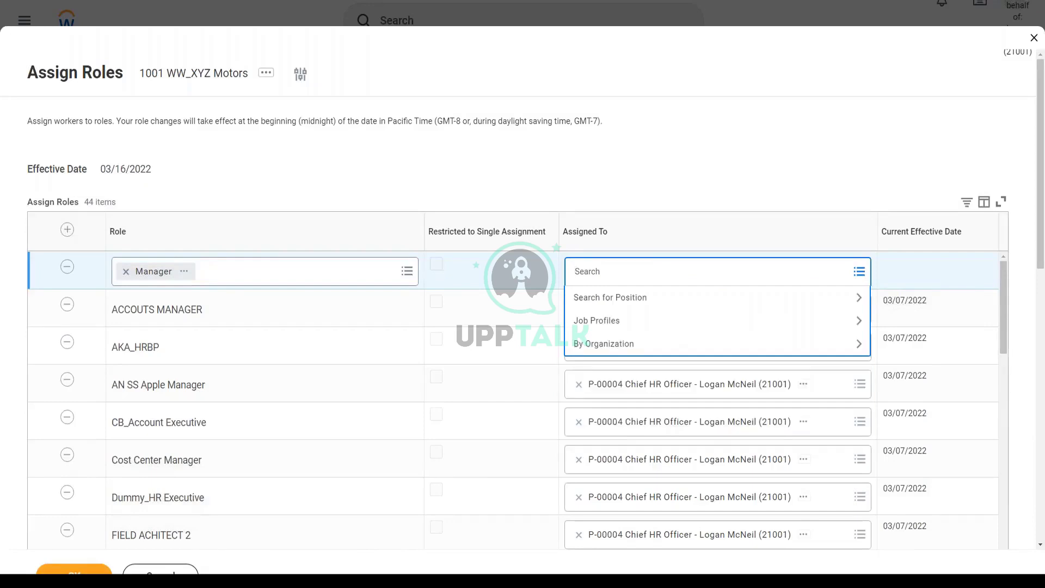
Search the CEO worker by name and assign the WW_Chief Executive Officer position to the Manager role
key(Return)
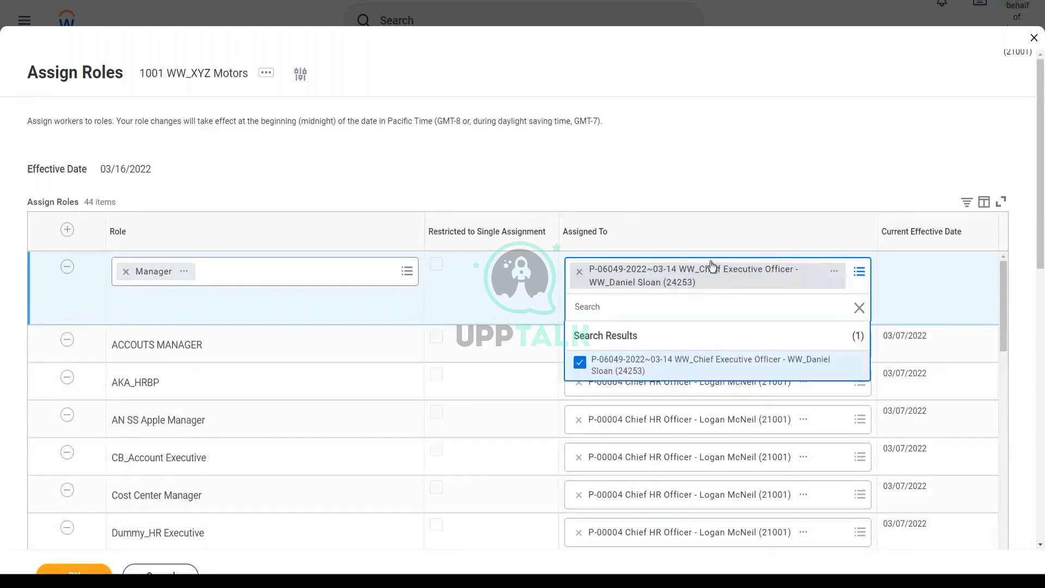
click(637, 173)
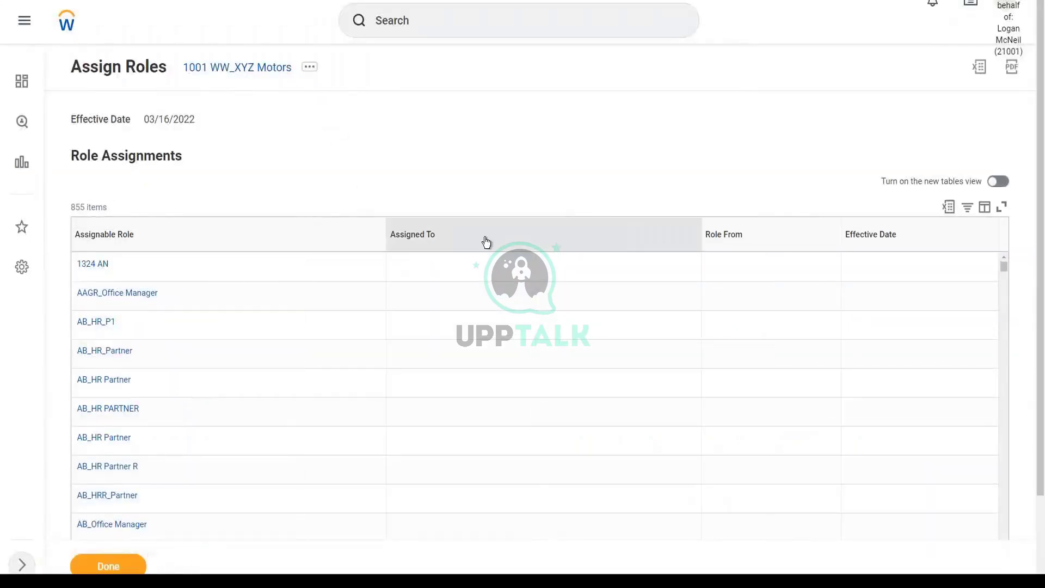
click(486, 243)
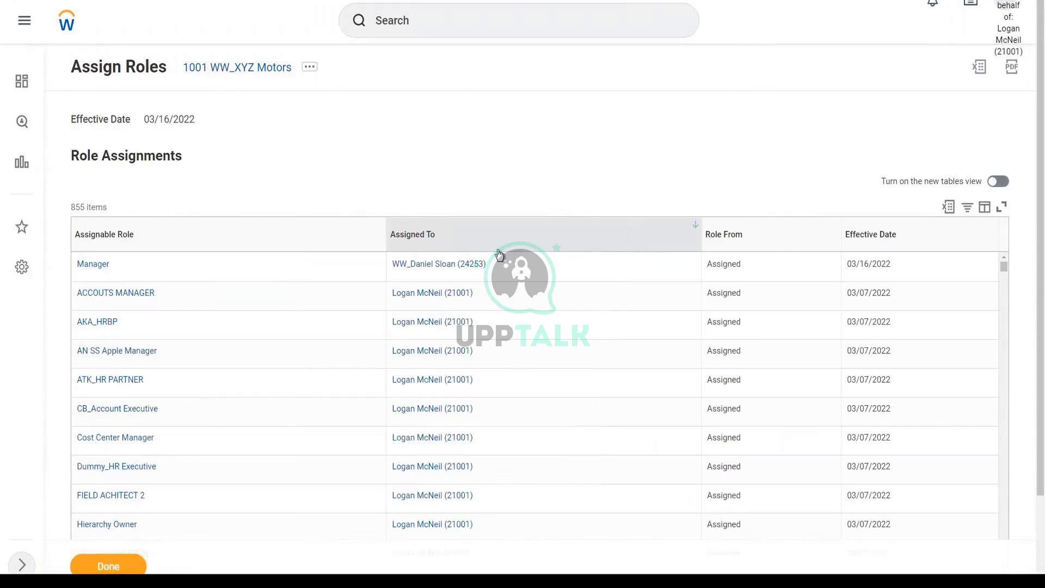
scroll(236, 360, down, 4)
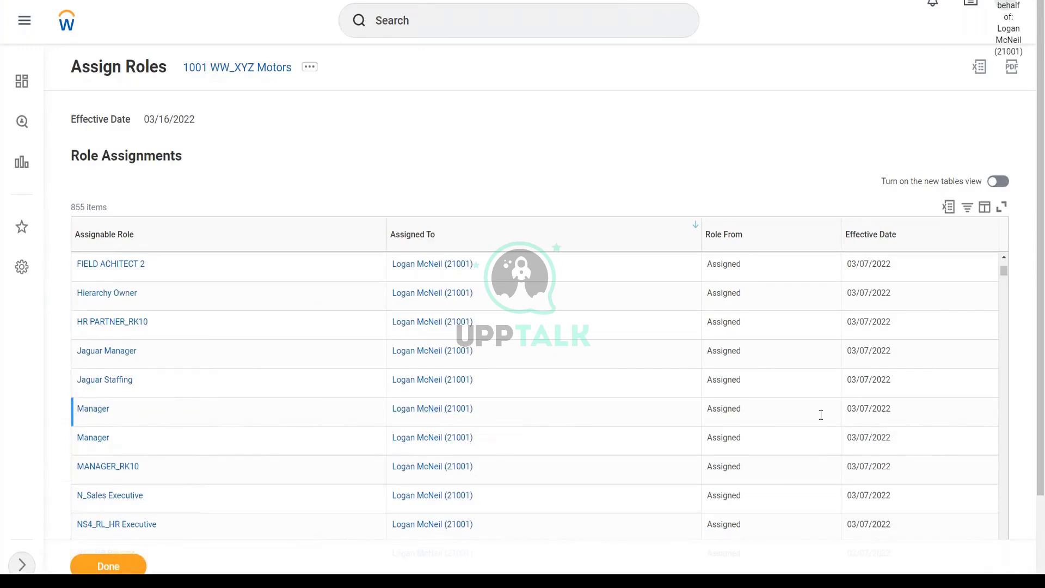
scroll(163, 401, down, 2)
scroll(169, 399, down, 2)
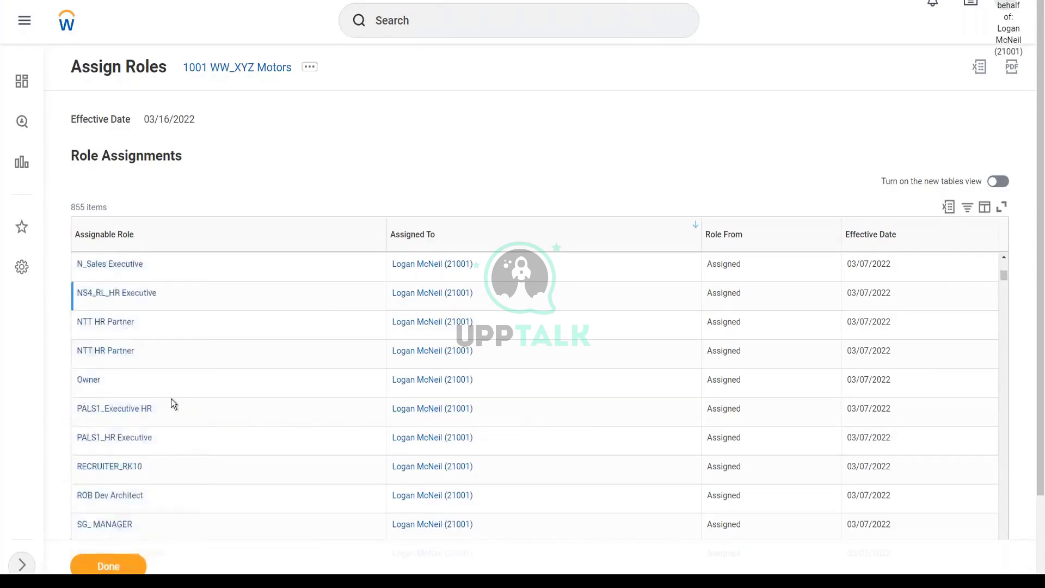
scroll(172, 399, down, 3)
scroll(185, 392, down, 1)
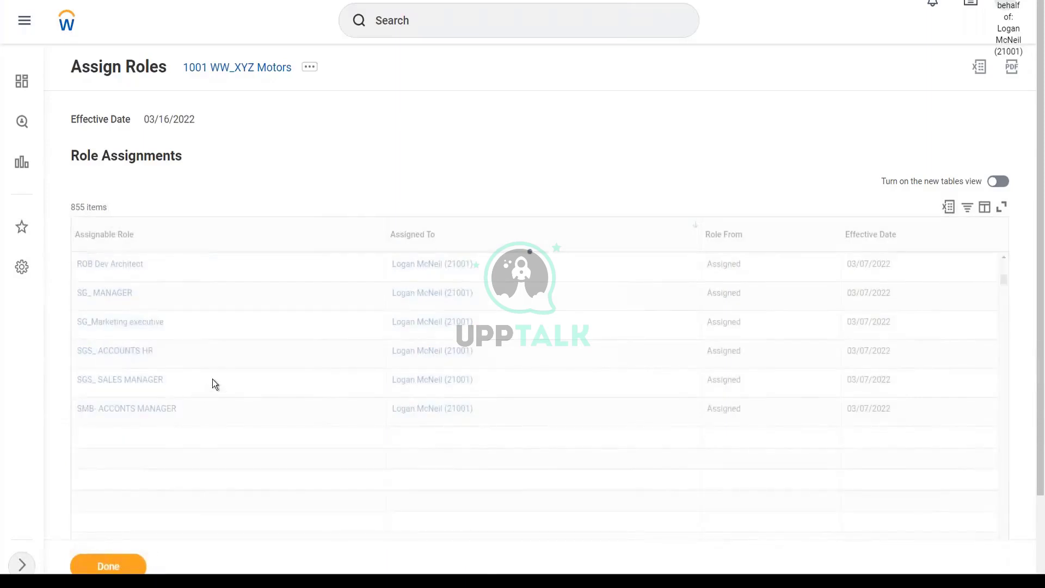
scroll(212, 379, down, 3)
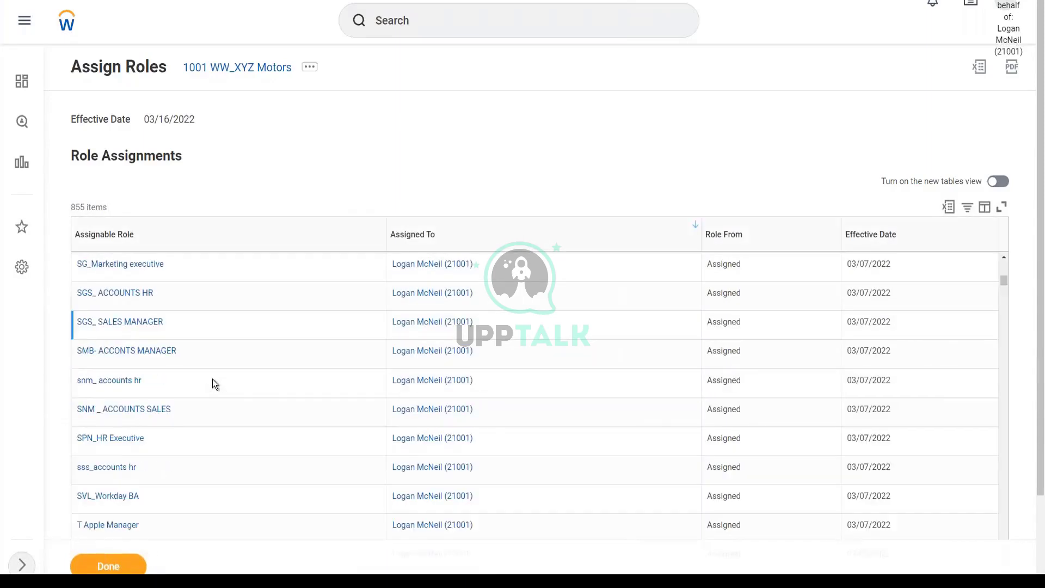
scroll(212, 379, down, 5)
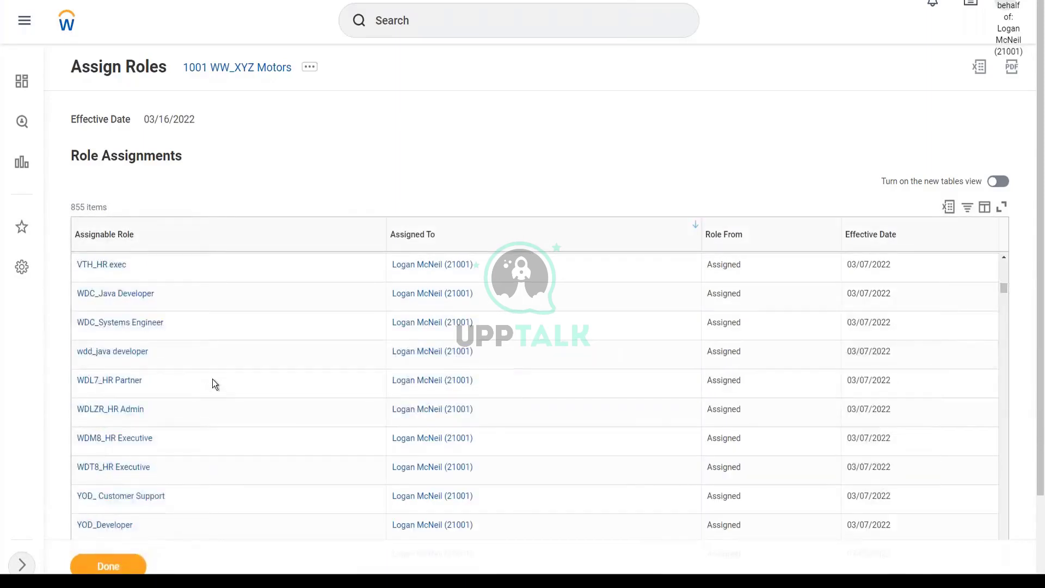
scroll(213, 379, up, 15)
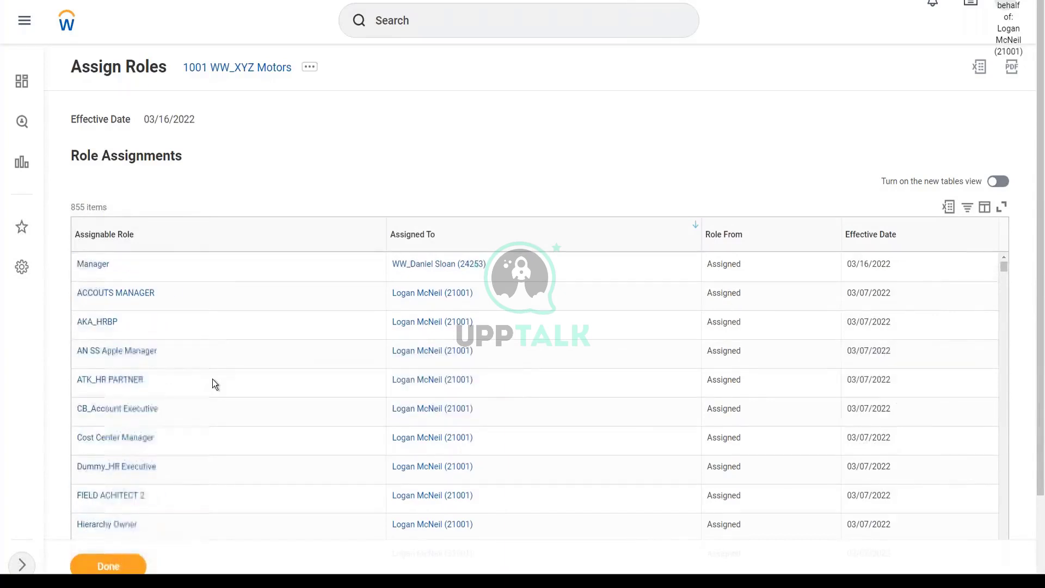
mouse_move(119, 273)
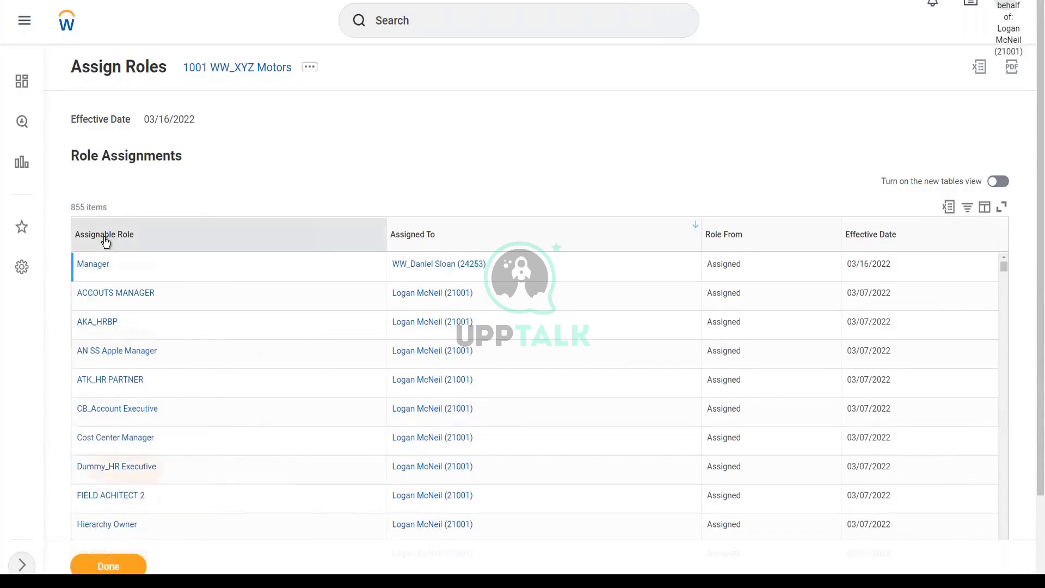
click(106, 238)
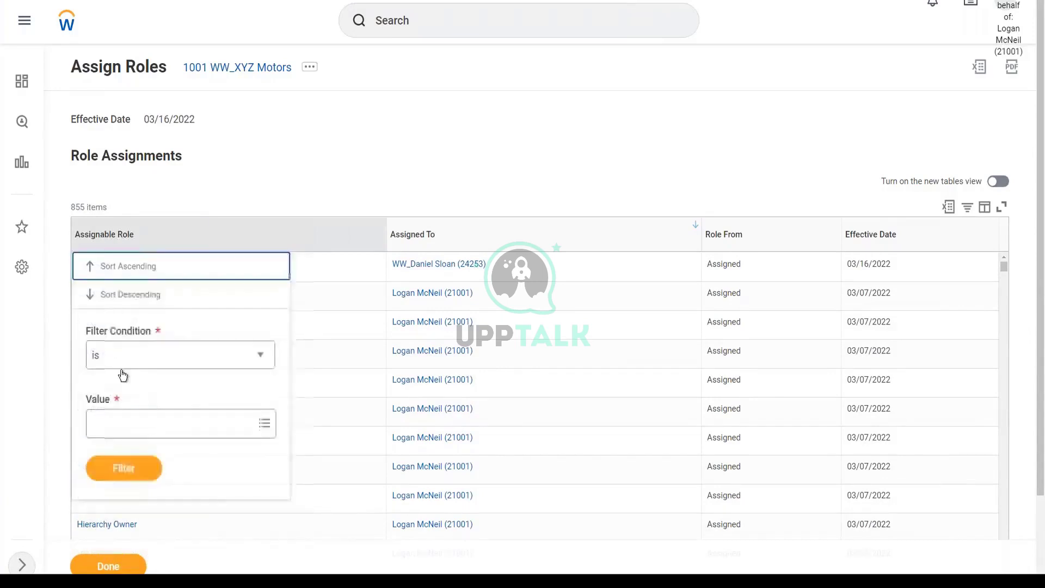
Filter the Assignable Role column to Manager, narrowing 855 role assignments to 5
click(120, 431)
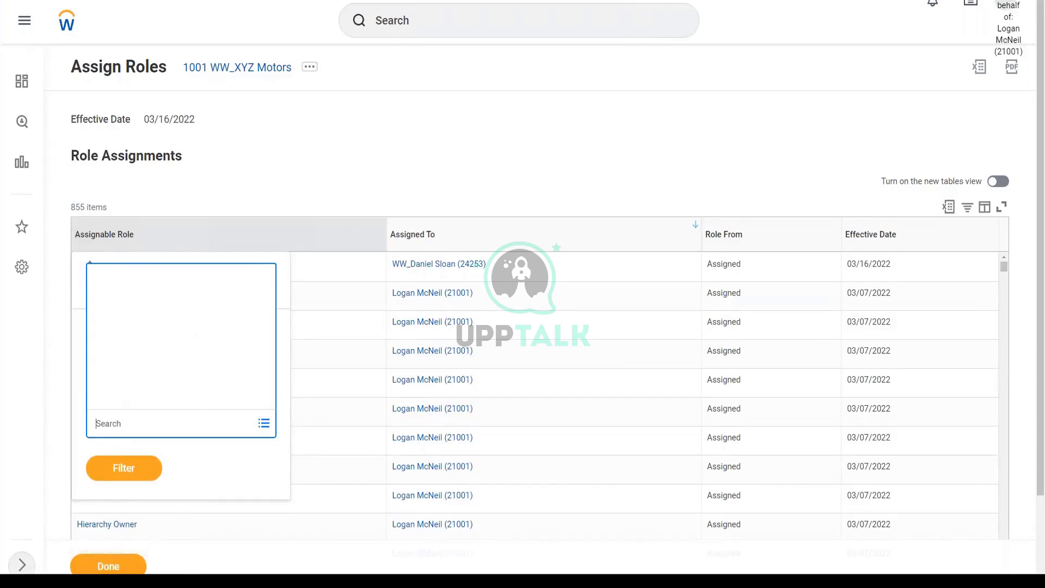
text(Manager)
key(Return)
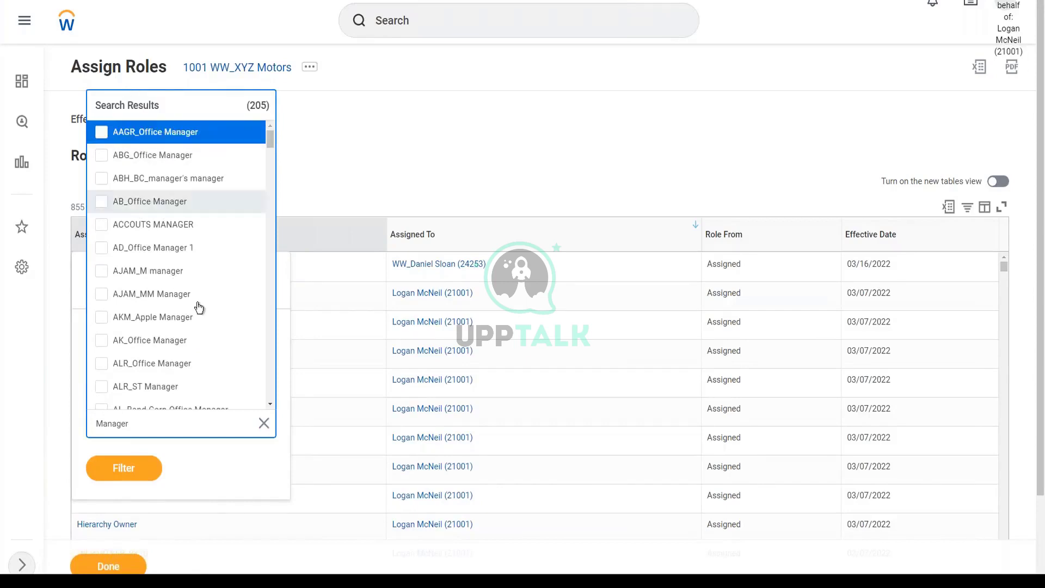
scroll(197, 301, down, 5)
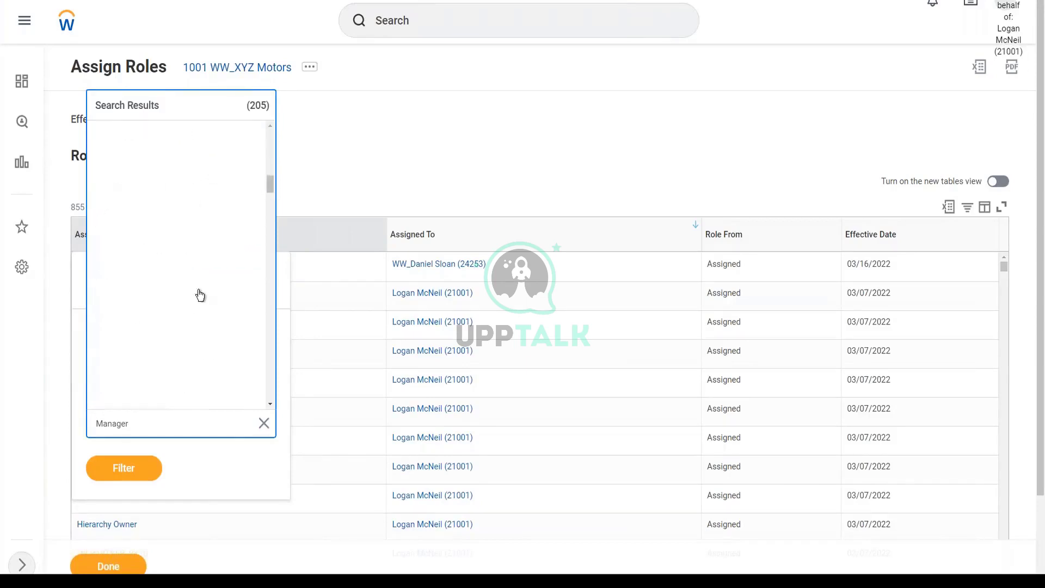
scroll(197, 290, down, 5)
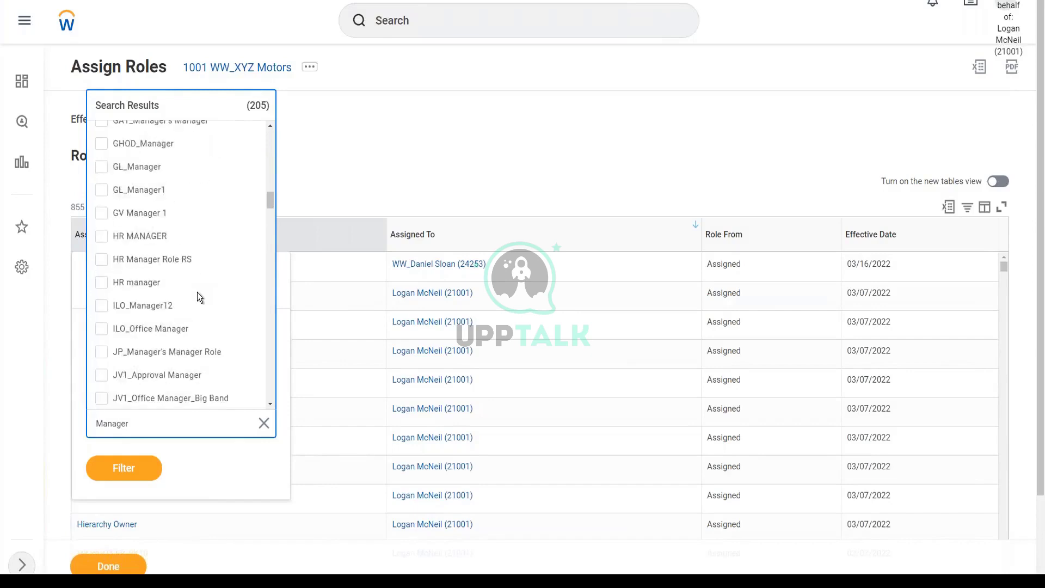
scroll(197, 295, down, 3)
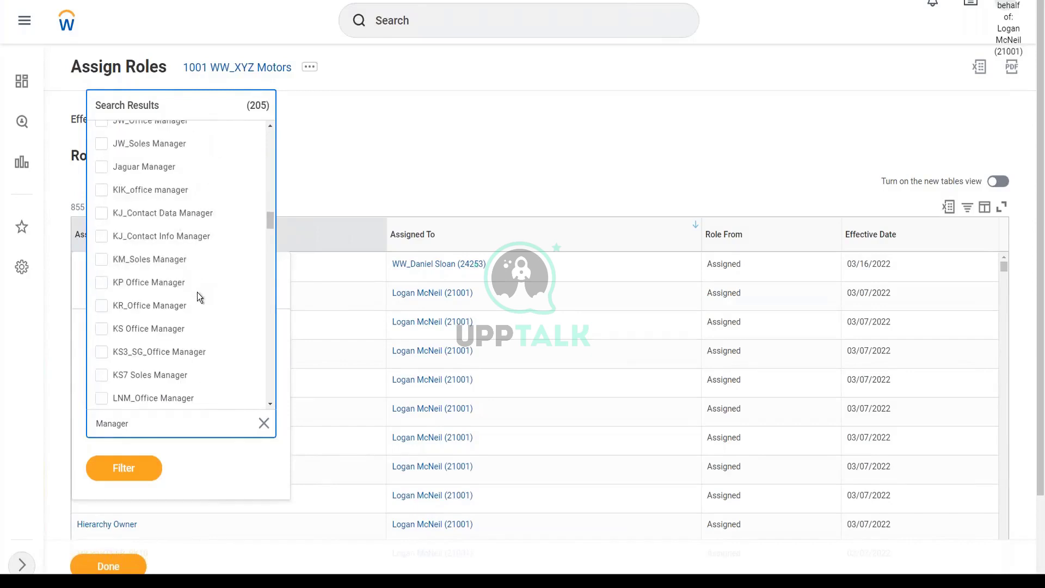
scroll(197, 292, down, 5)
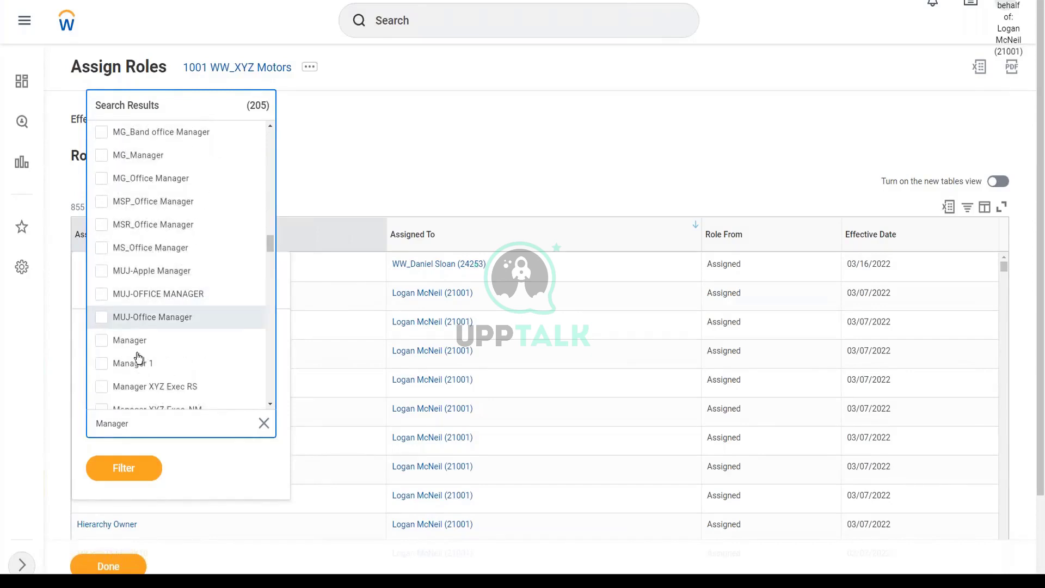
click(137, 347)
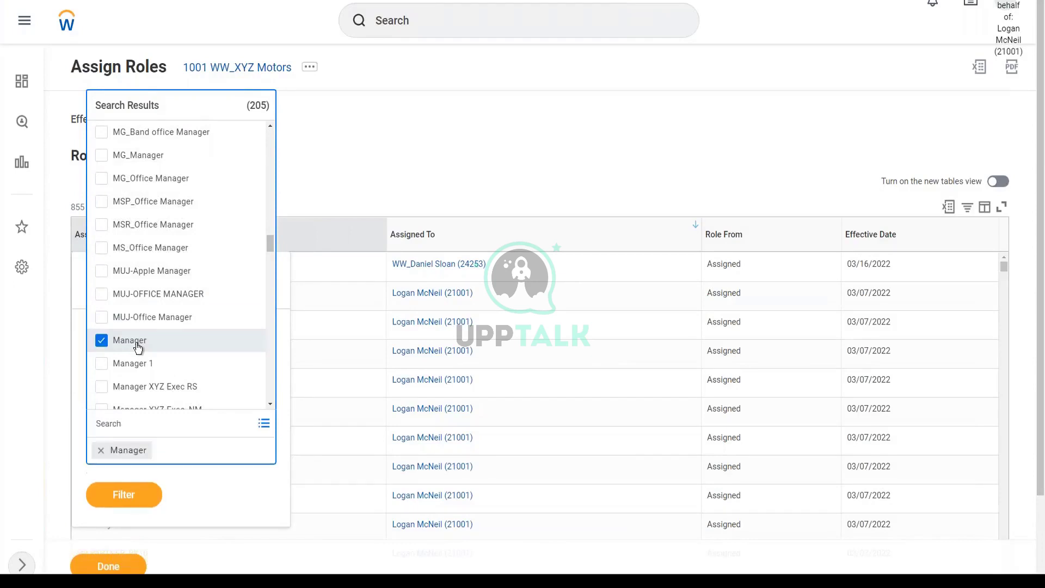
click(142, 493)
click(133, 468)
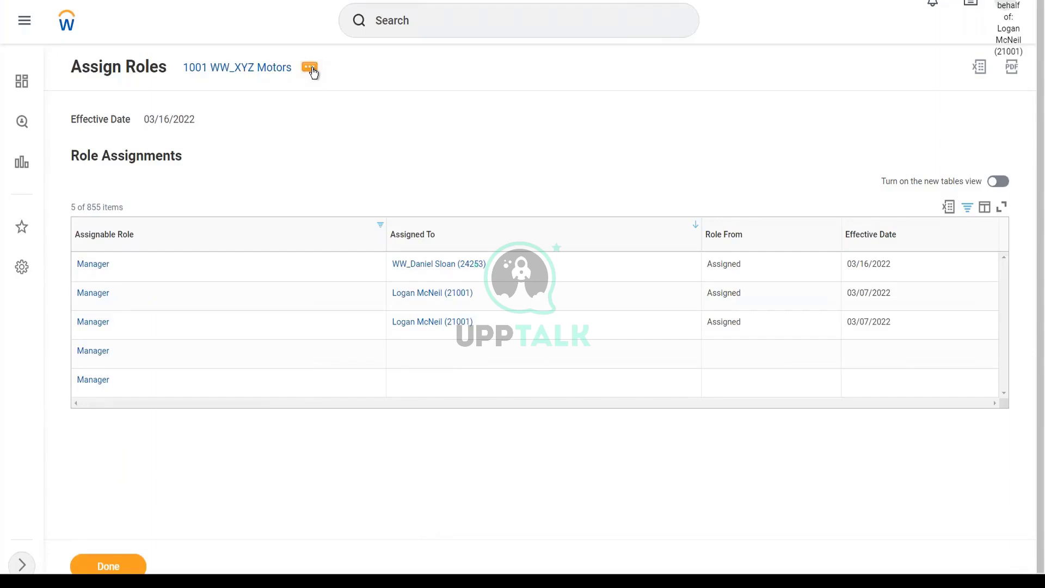
View the second Manager row's role details, then close them
mouse_move(99, 297)
click(119, 293)
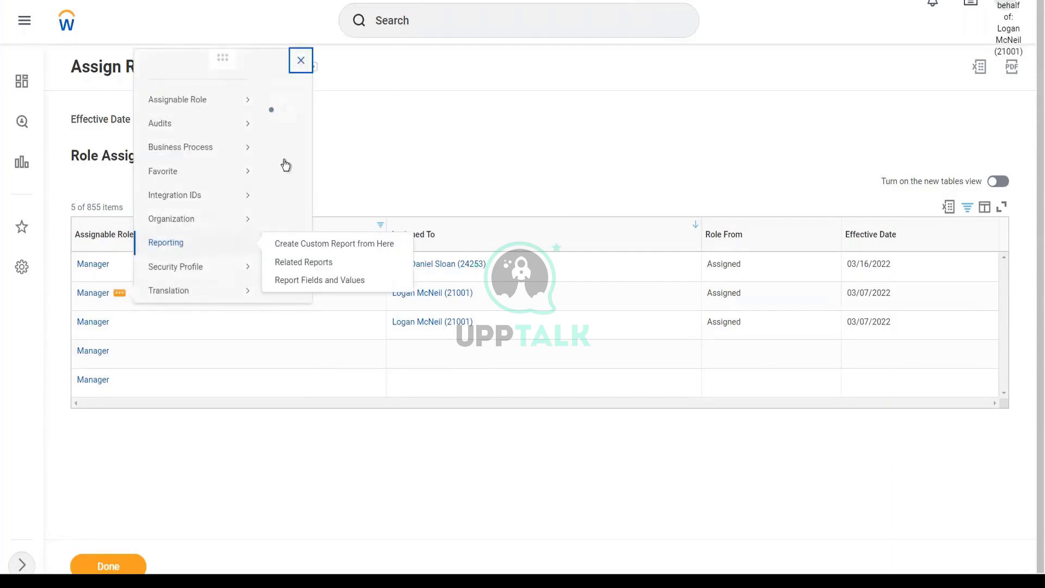
scroll(545, 191, down, 3)
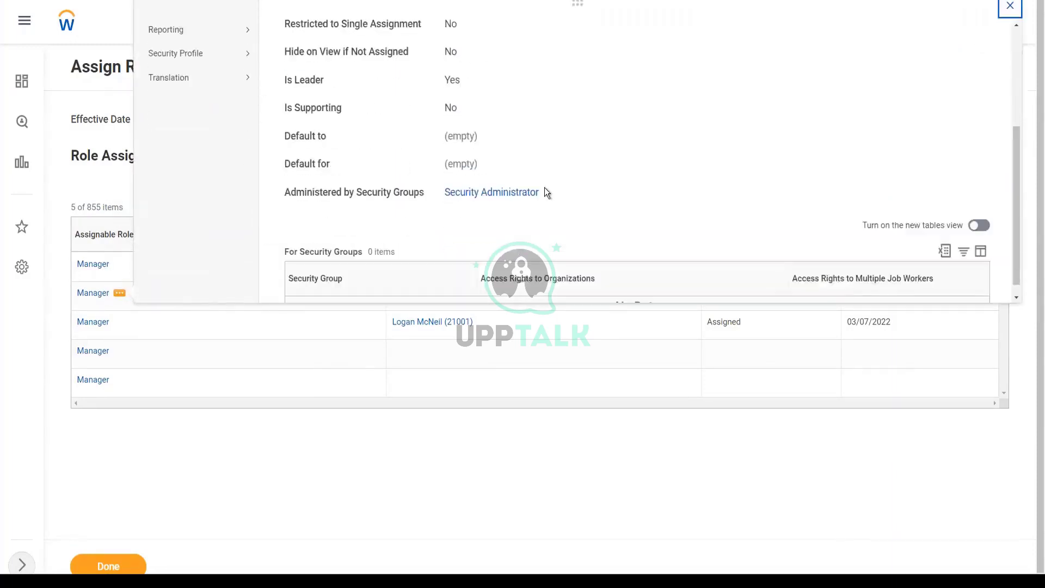
scroll(545, 189, down, 1)
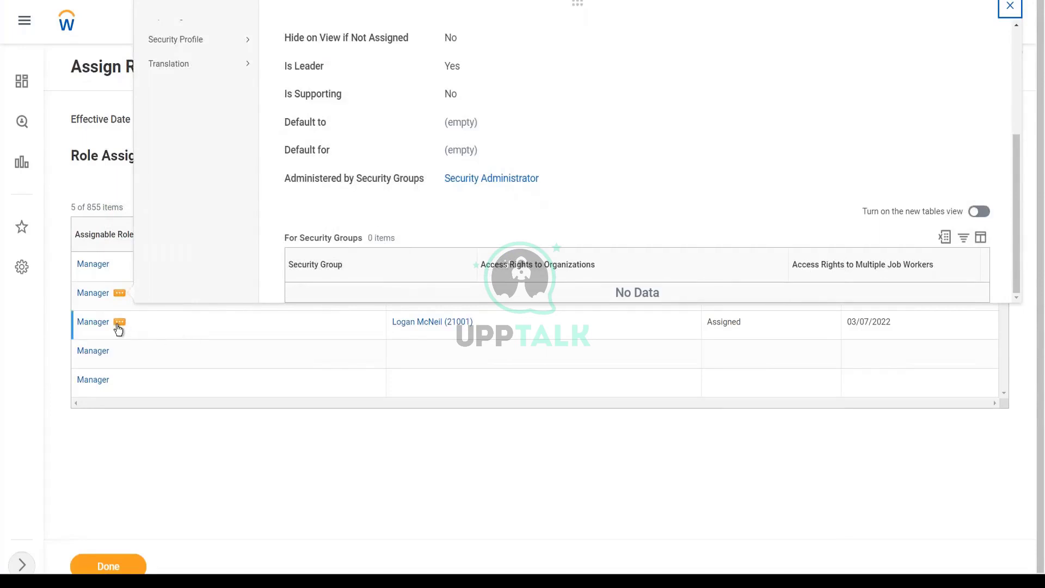
click(118, 323)
Review the third Manager row's 17 security groups and close the details panel
click(118, 325)
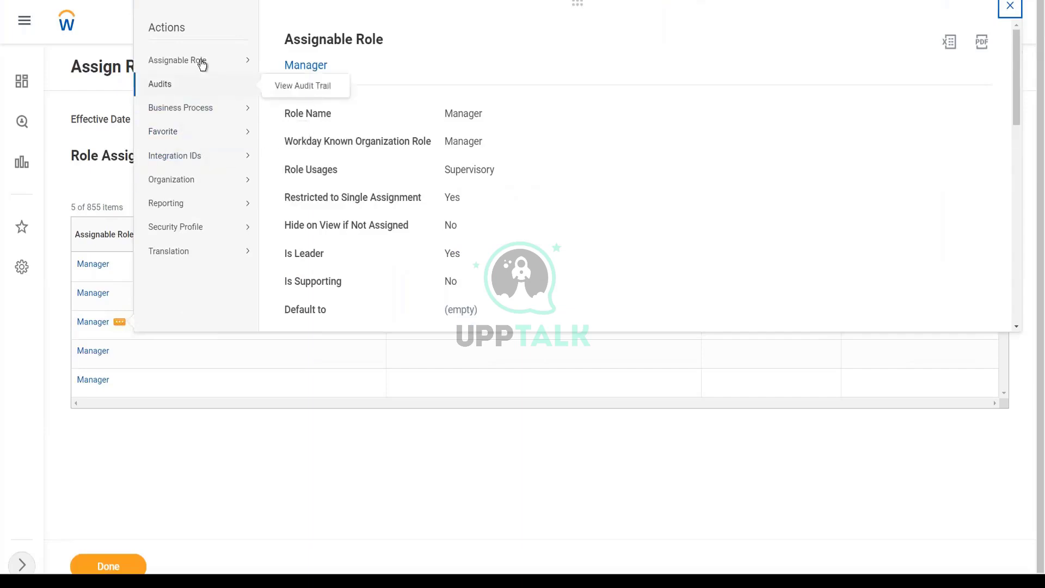
mouse_move(198, 61)
scroll(598, 190, down, 6)
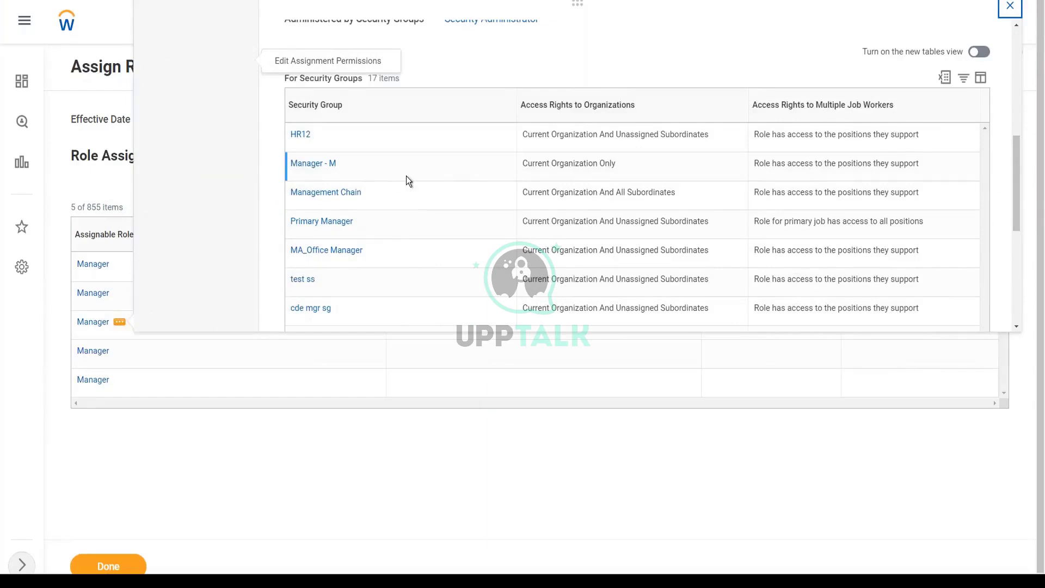
scroll(409, 180, down, 1)
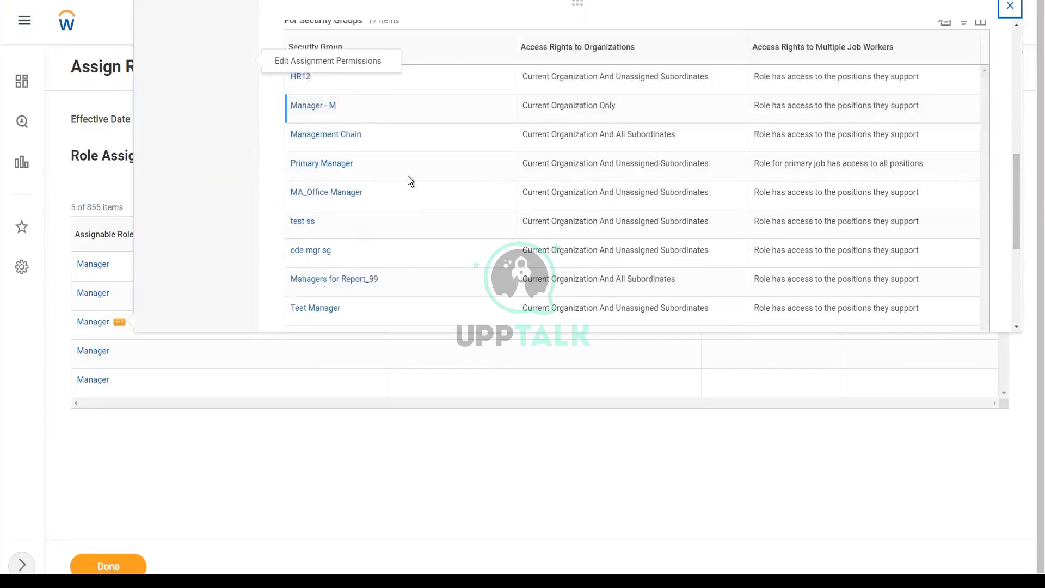
scroll(409, 180, down, 2)
scroll(410, 181, up, 2)
scroll(408, 177, up, 3)
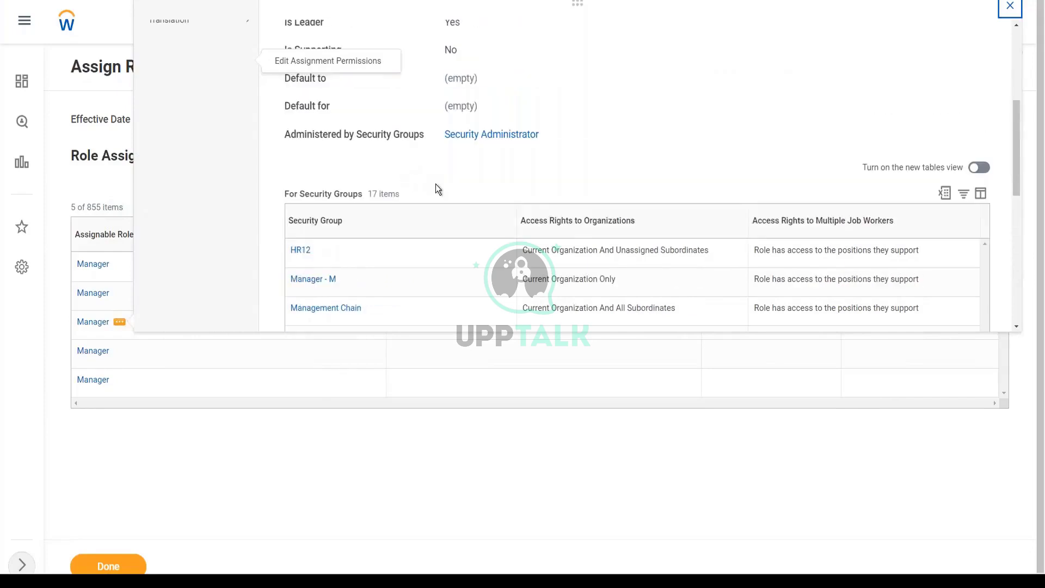
key(Escape)
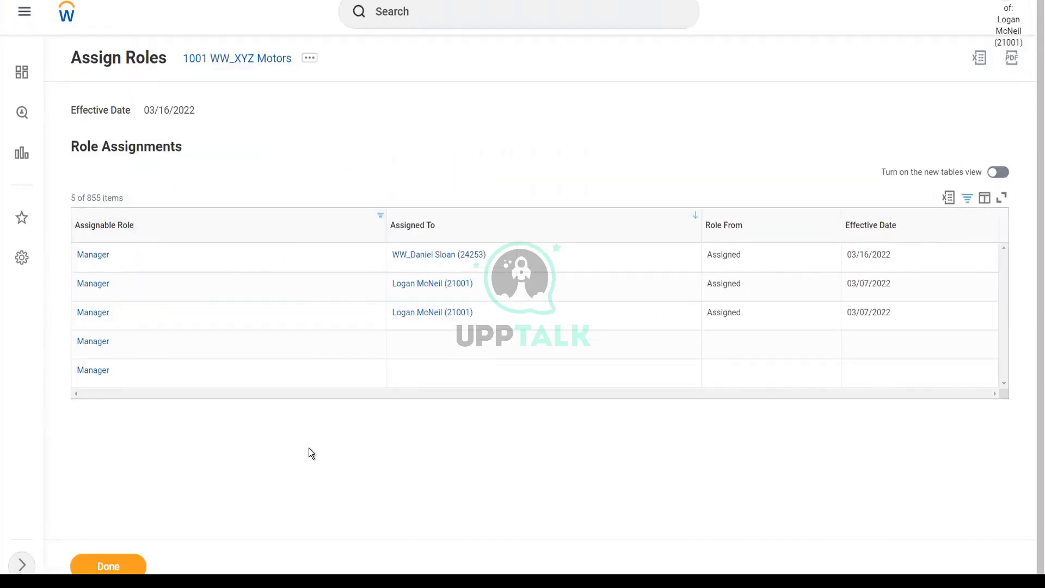
Submit the role assignments with Done and view the Position Management staffing model
click(112, 565)
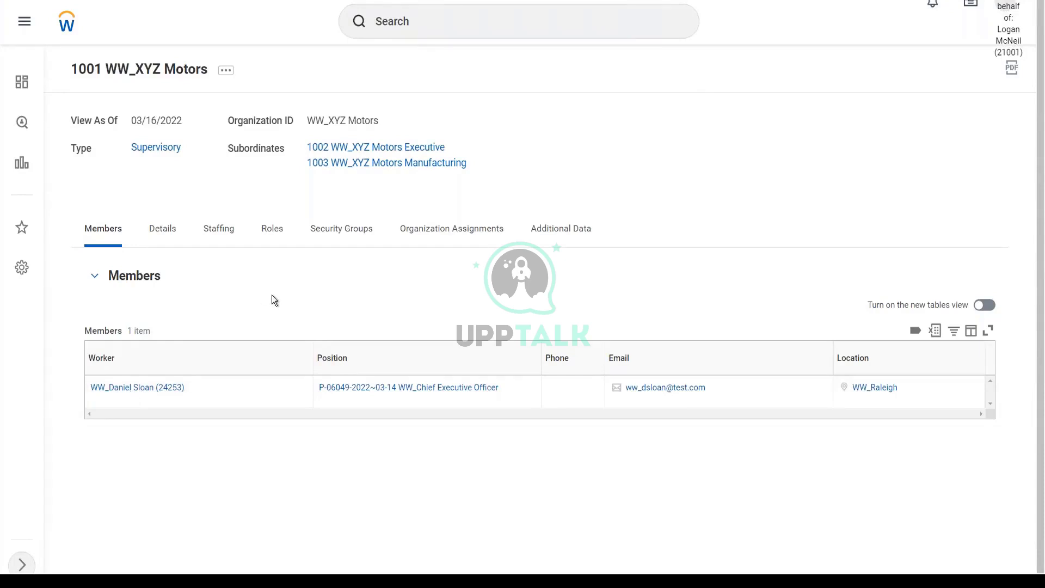
click(224, 230)
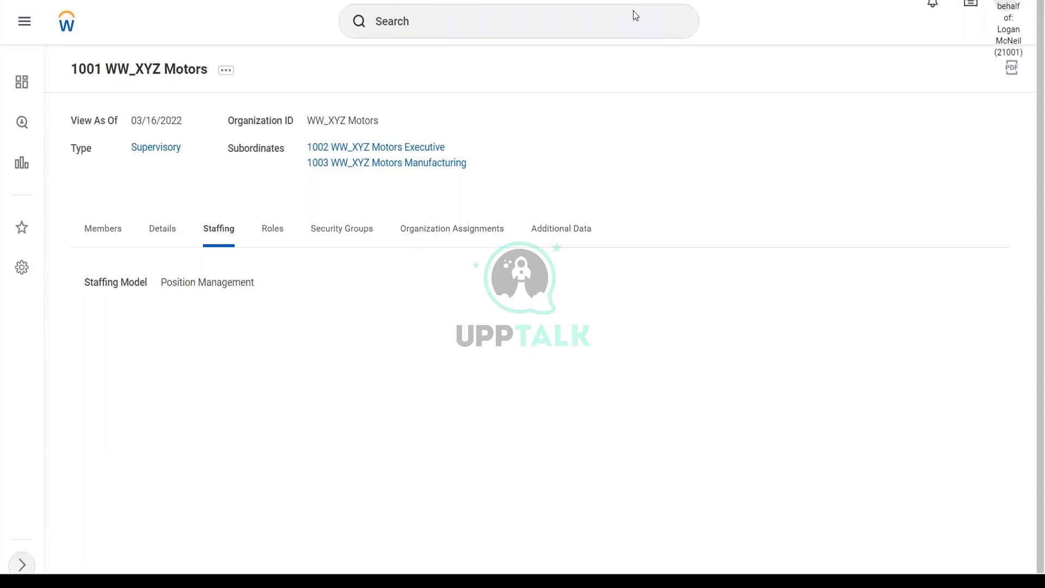
mouse_move(91, 313)
mouse_down()
mouse_move(214, 463)
mouse_move(1042, 466)
mouse_move(1002, 300)
mouse_move(91, 317)
mouse_up()
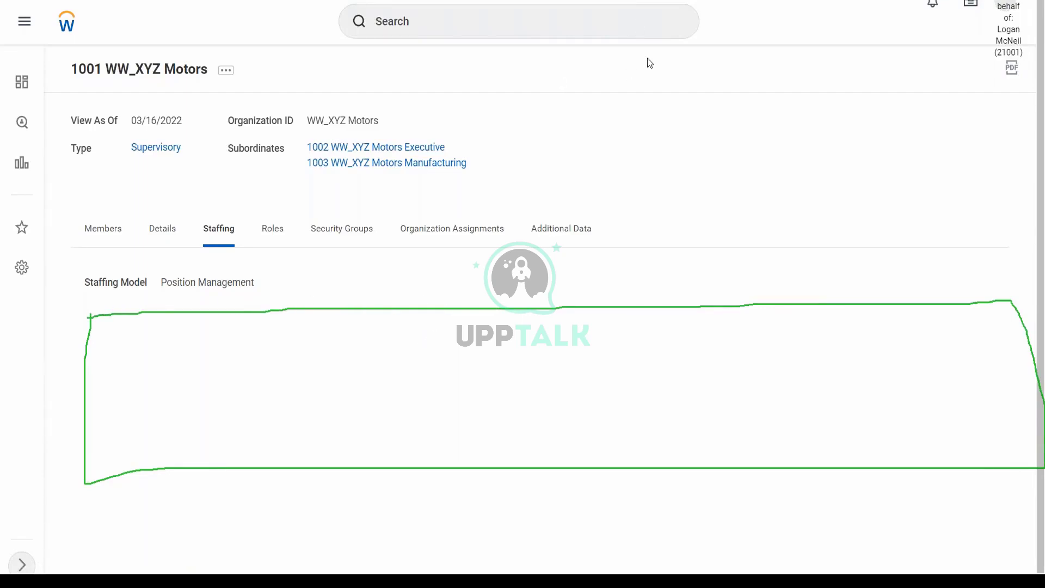
key(e)
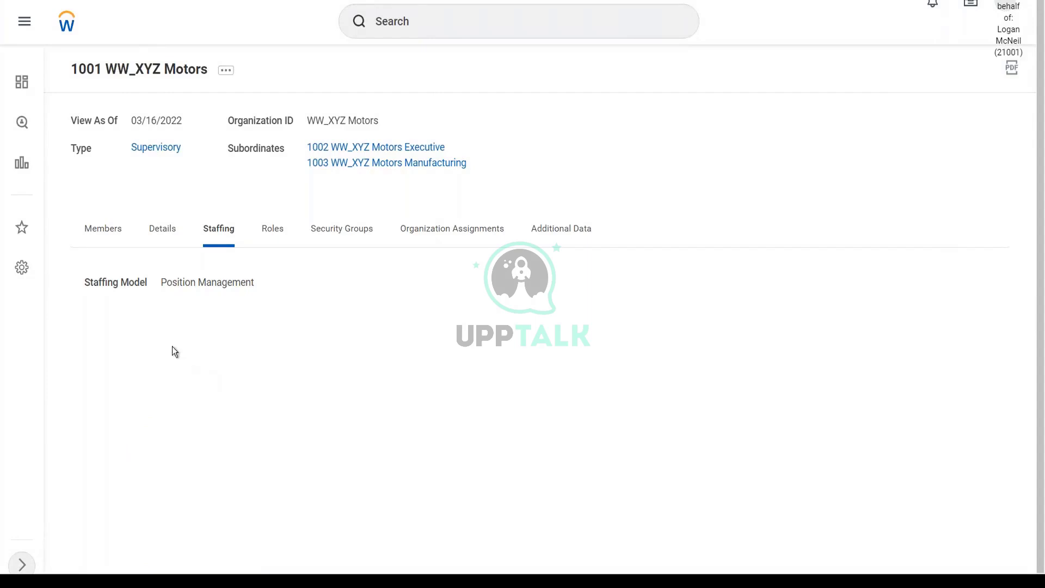
click(115, 228)
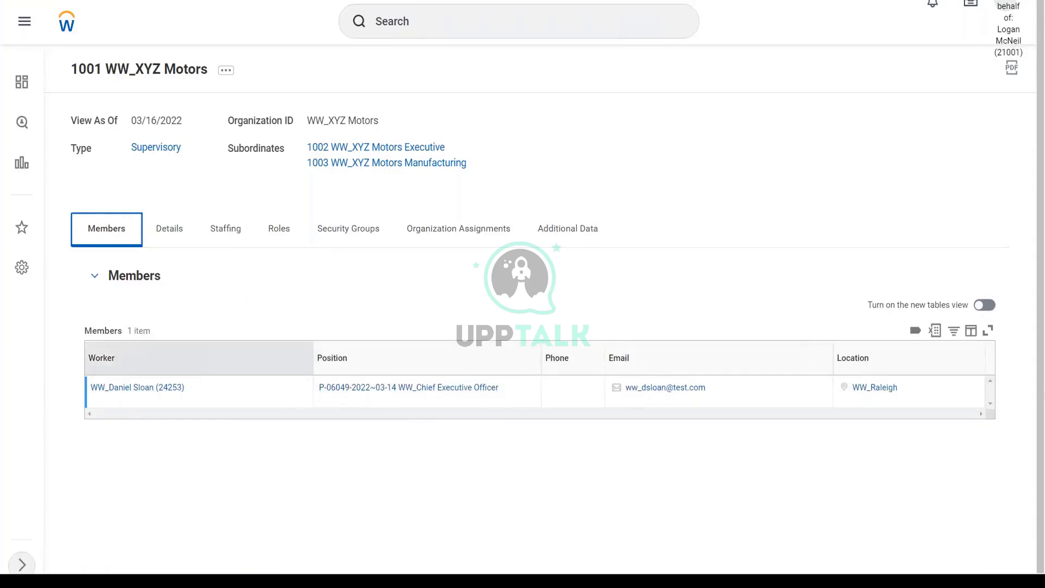
Toggle between the Staffing and Members views, confirming the Position Management staffing model
click(228, 239)
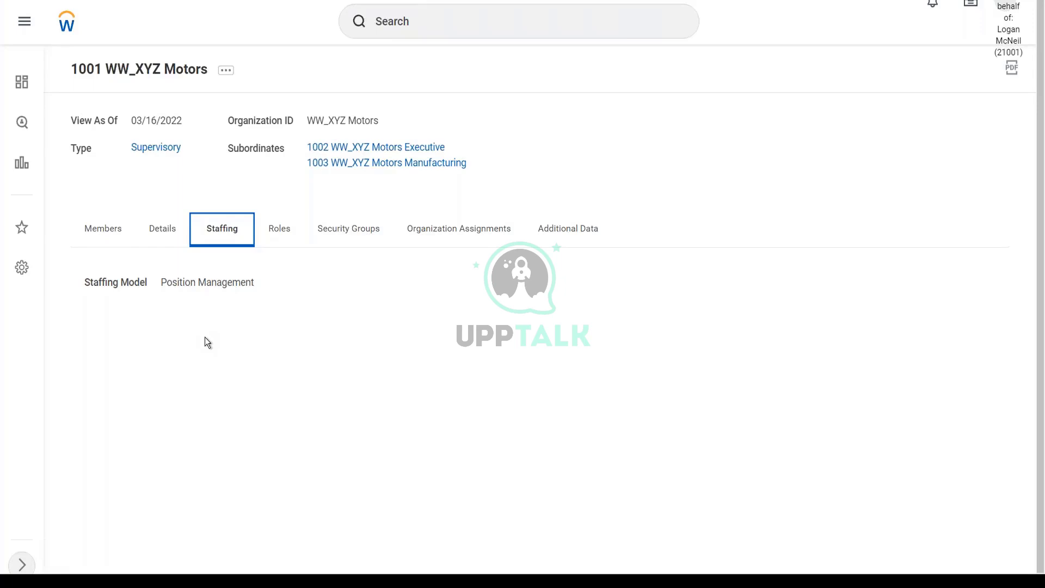
click(109, 232)
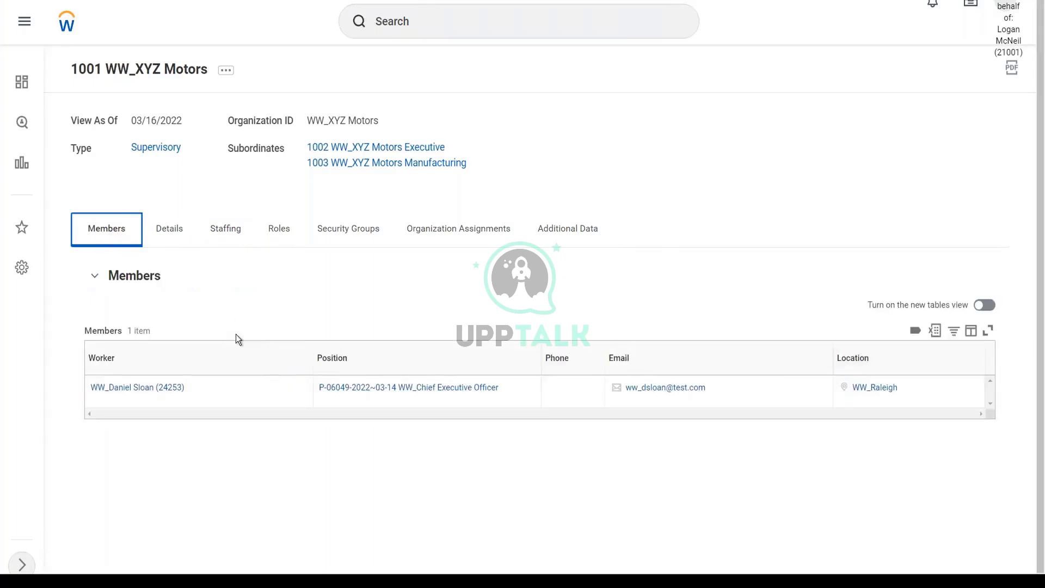
click(224, 228)
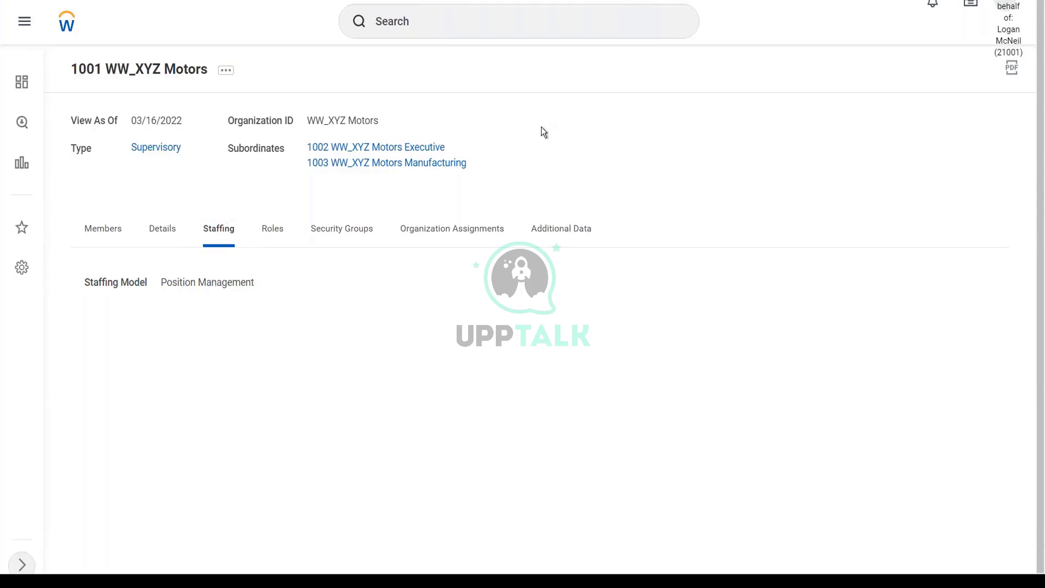
Confirm 1002 WW_XYZ Motors Executive has no members, then return to 1001 WW_XYZ Motors
click(389, 152)
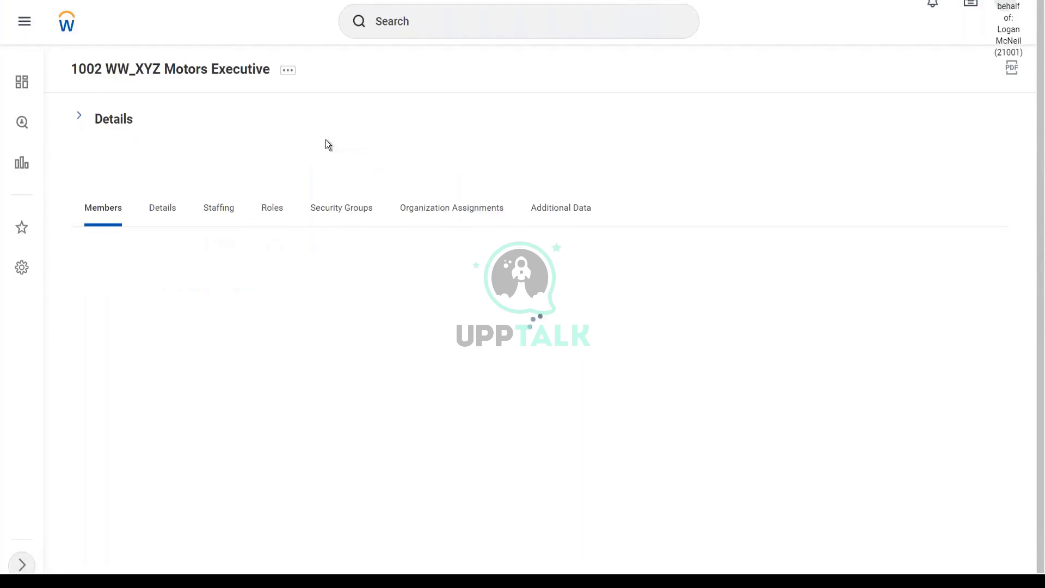
click(79, 116)
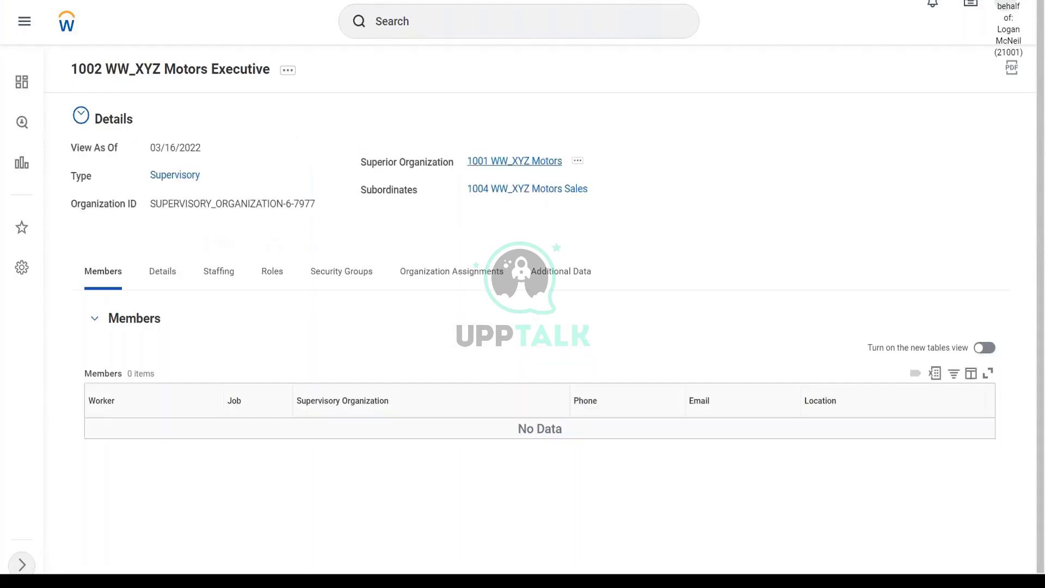
click(514, 160)
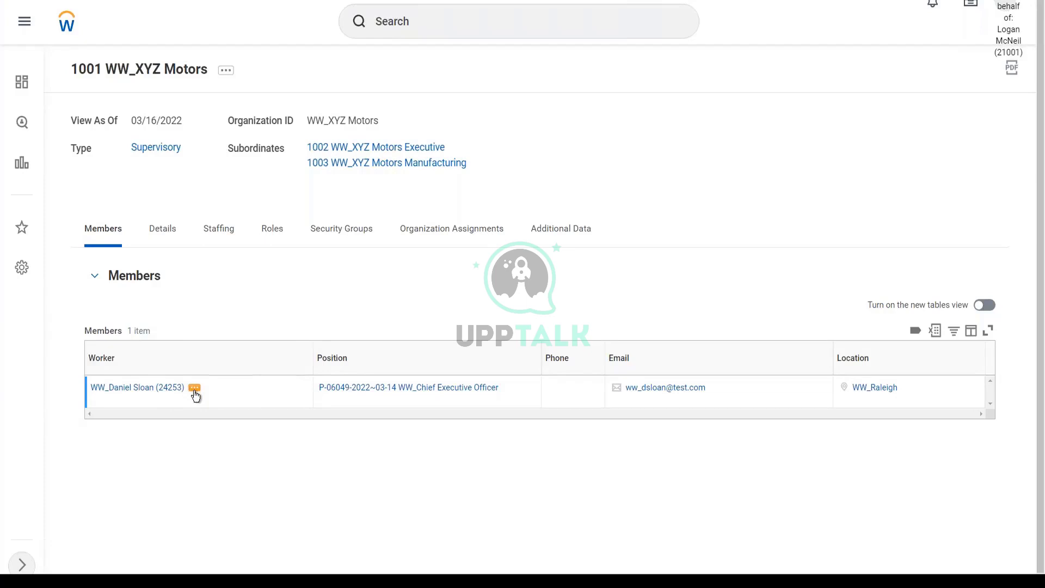
Show the Staffing details of 1001 WW_XYZ Motors, with Position Management as staffing model
click(226, 233)
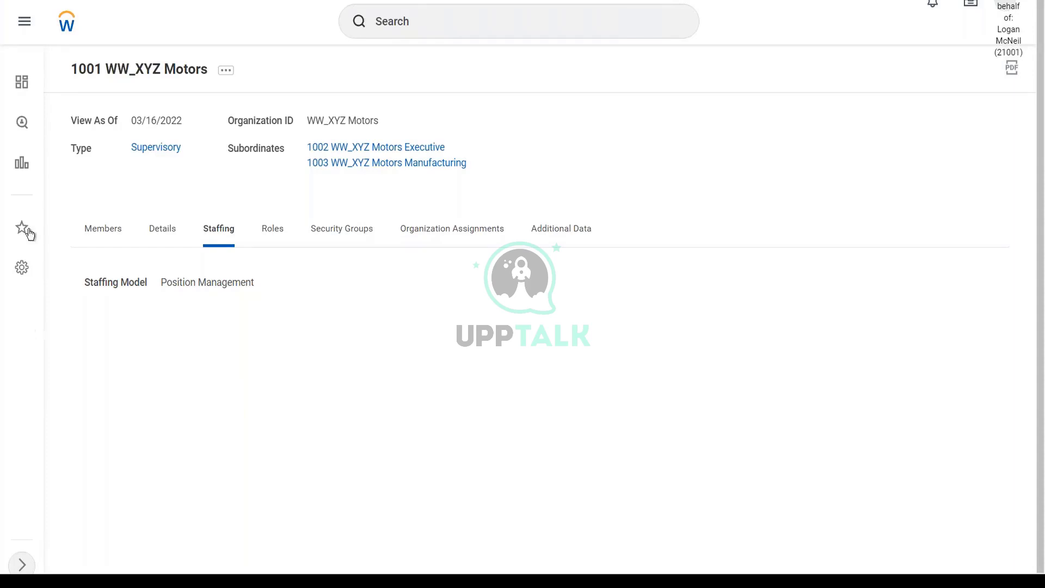
Return to the Members list and open related actions for the WW_Chief Executive Officer worker
click(113, 234)
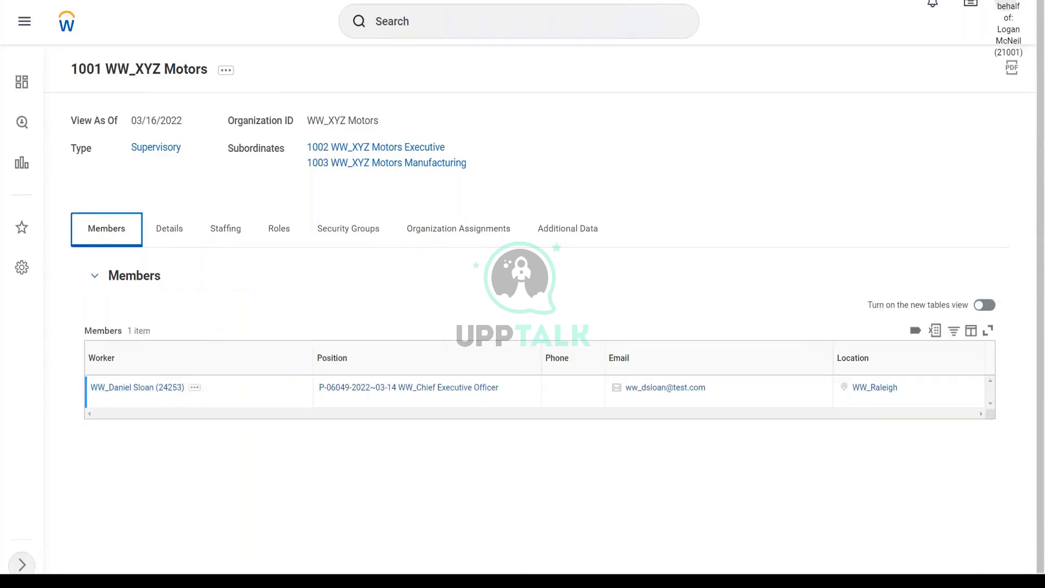
mouse_move(199, 393)
click(197, 392)
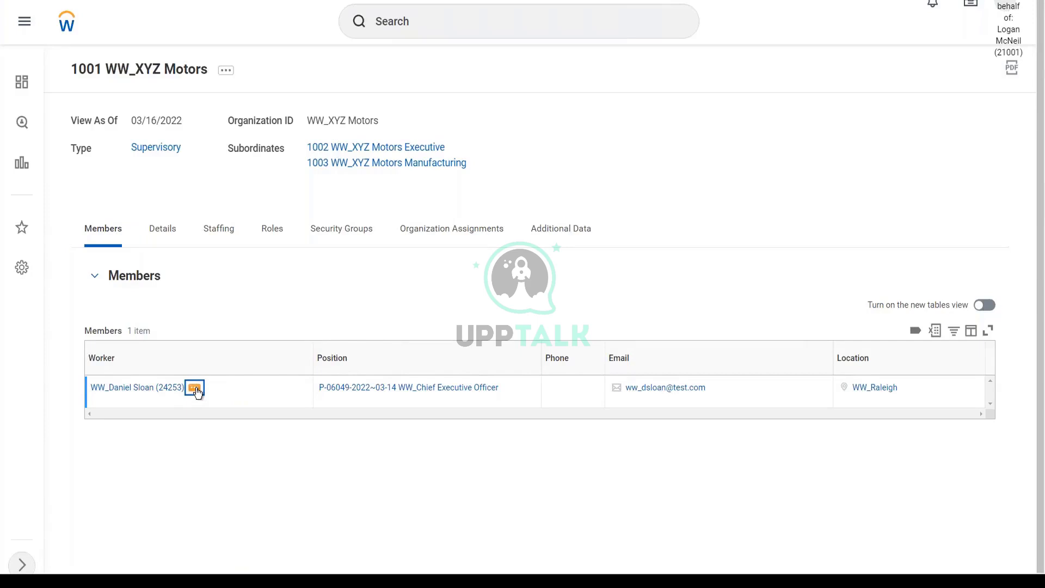
Open the chief executive's worker history and the related actions for the 03/16/2022 Hire event
click(195, 388)
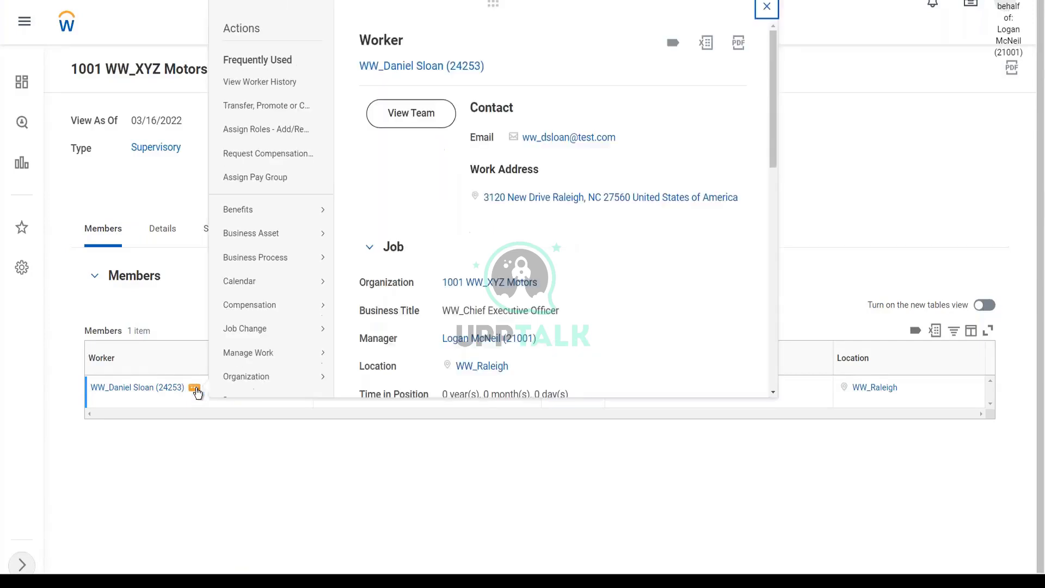
click(263, 88)
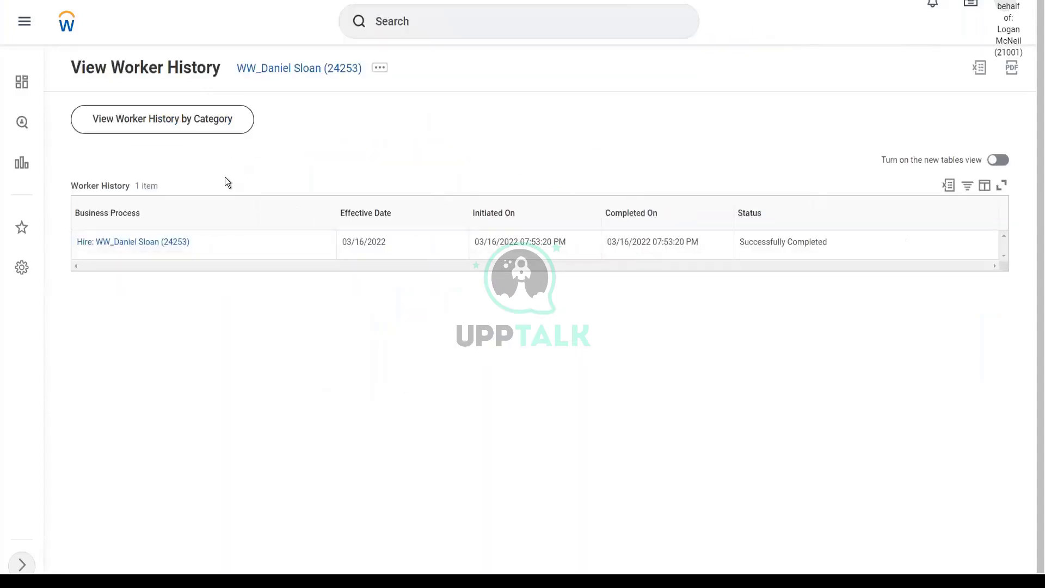
mouse_move(128, 248)
click(200, 244)
mouse_move(264, 325)
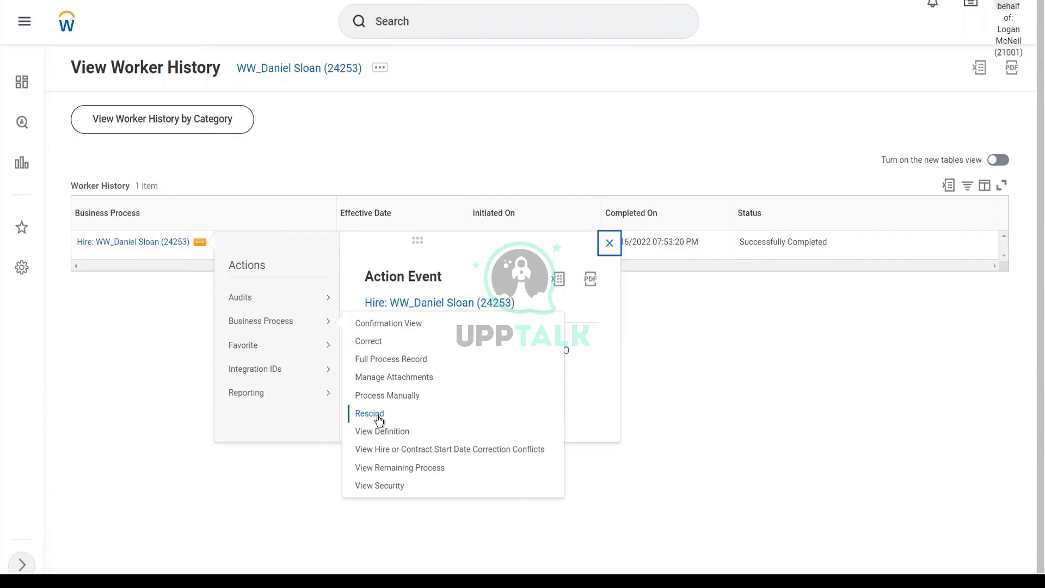
click(406, 159)
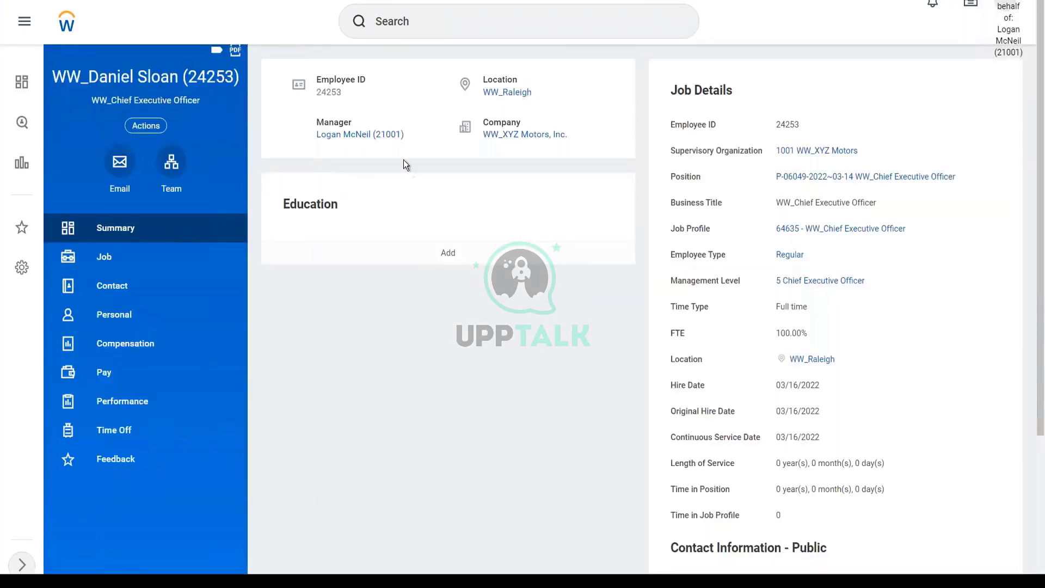
Check the chief executive's Jobs list, then go to the 1001 WW_XYZ Motors organization
click(119, 267)
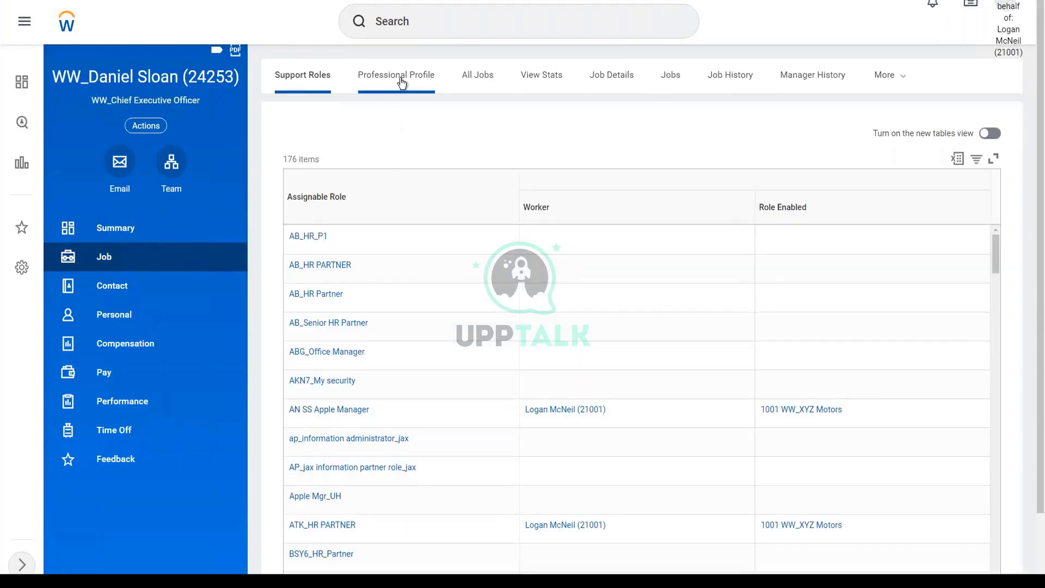
click(670, 76)
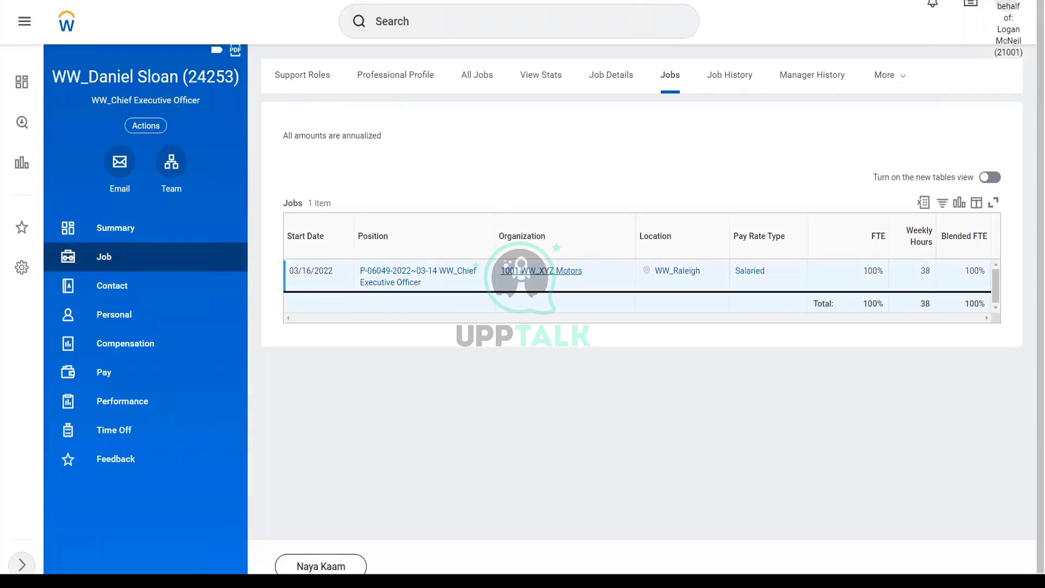
click(542, 270)
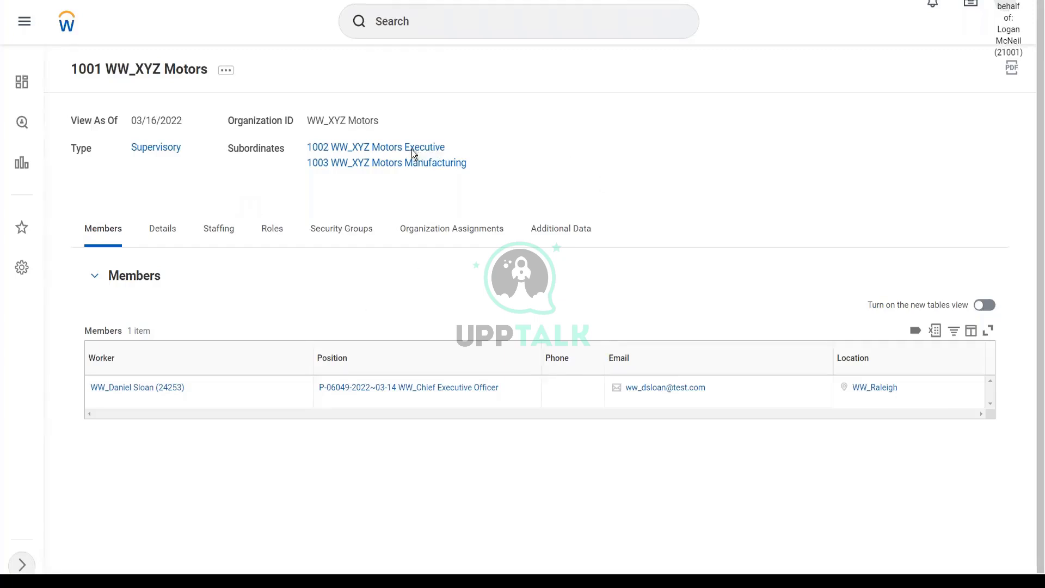
Open 1002 WW_XYZ Motors Executive's Staffing details, showing the open Training Manager job at WW_Raleigh
mouse_move(410, 150)
click(411, 151)
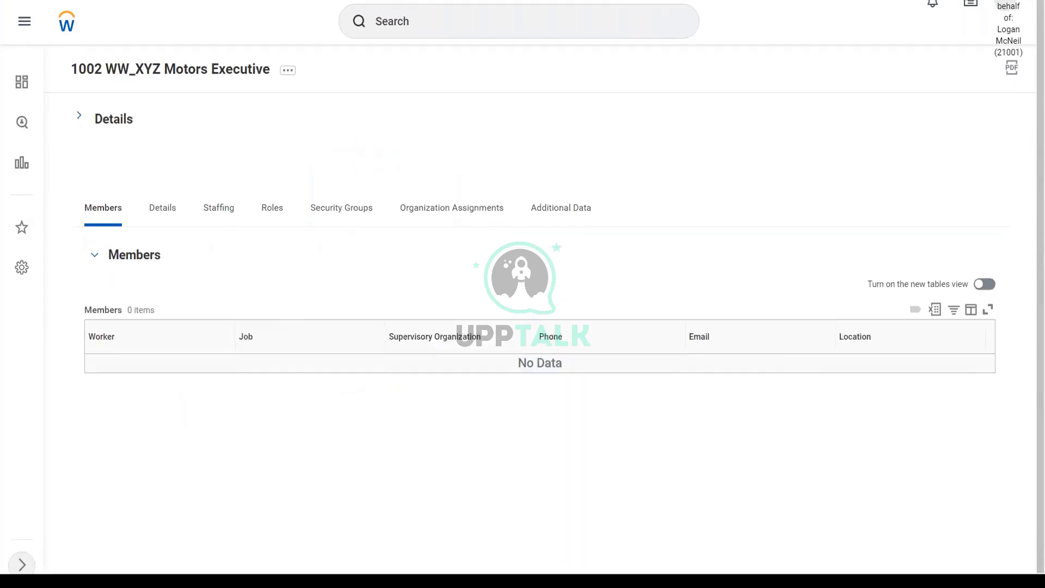
click(220, 209)
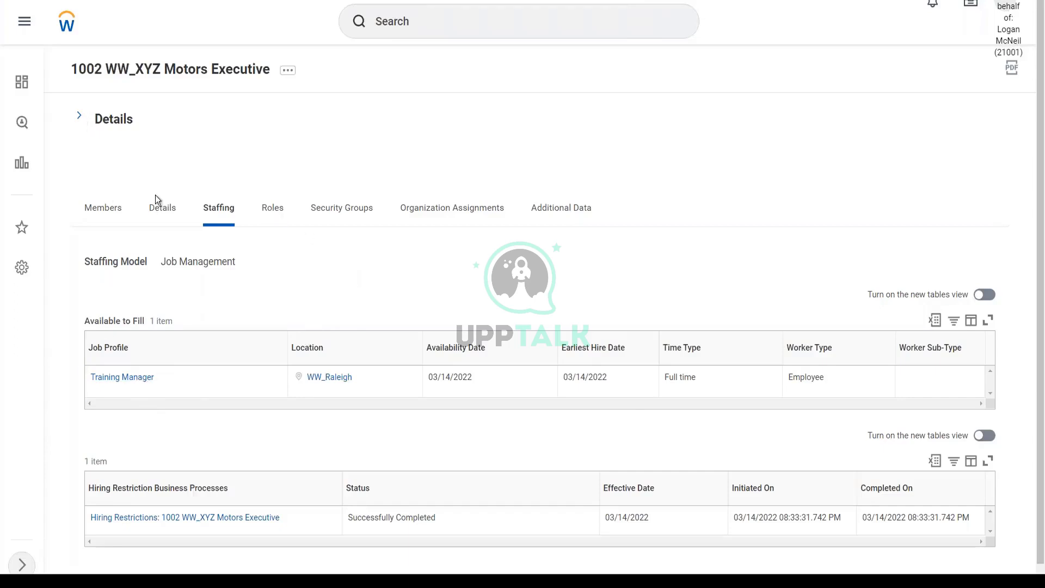
click(191, 107)
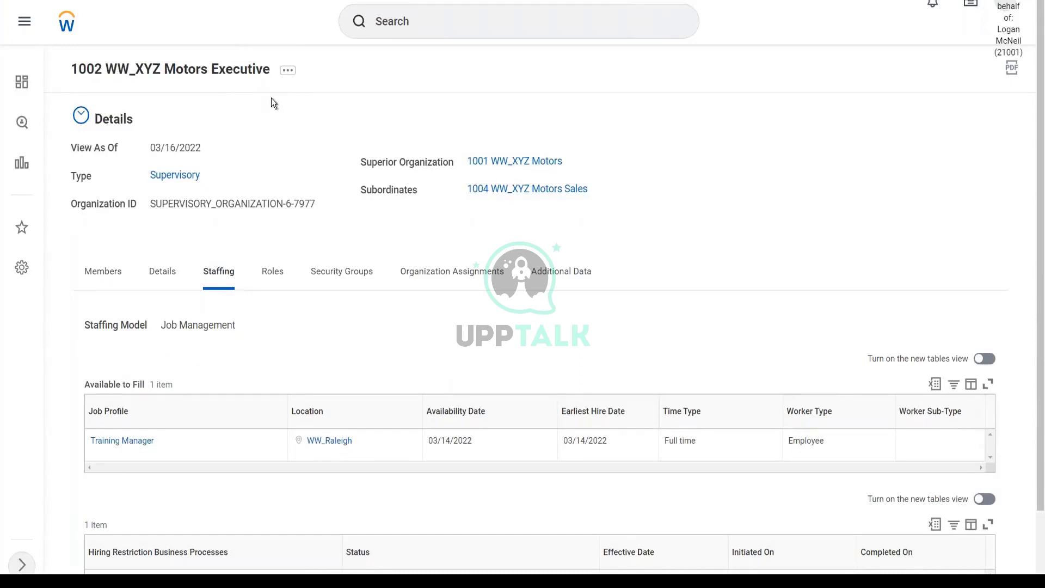
Start Hire > Hire Employee from the organization's Actions, choosing Create a New Pre-Hire
click(288, 71)
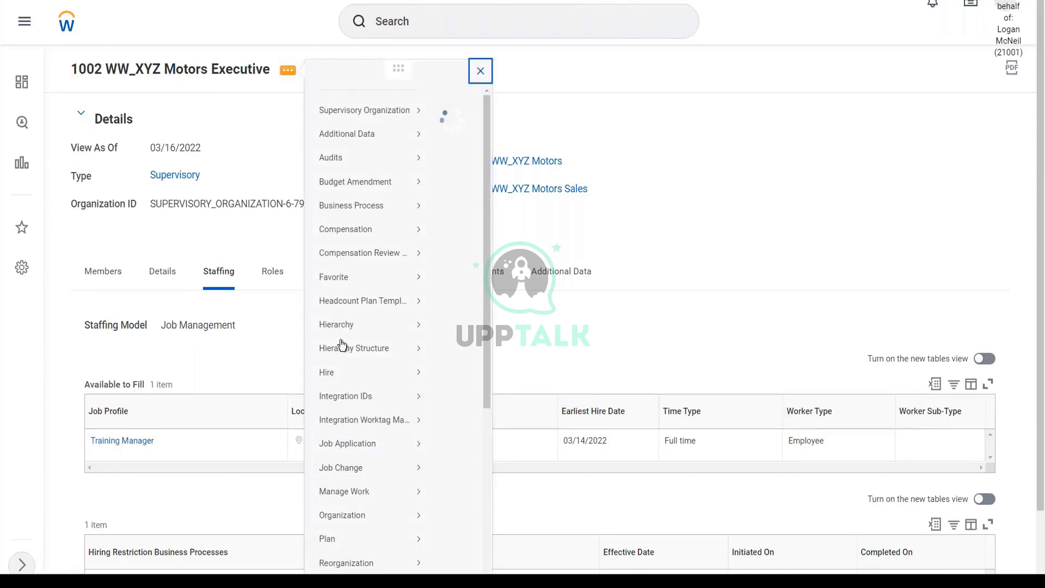
mouse_move(377, 394)
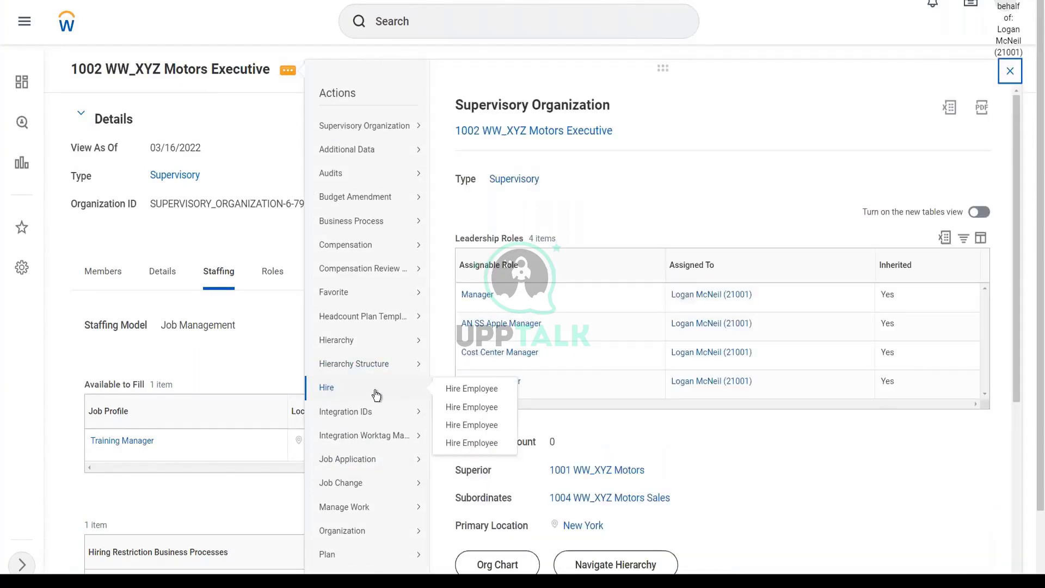
click(477, 416)
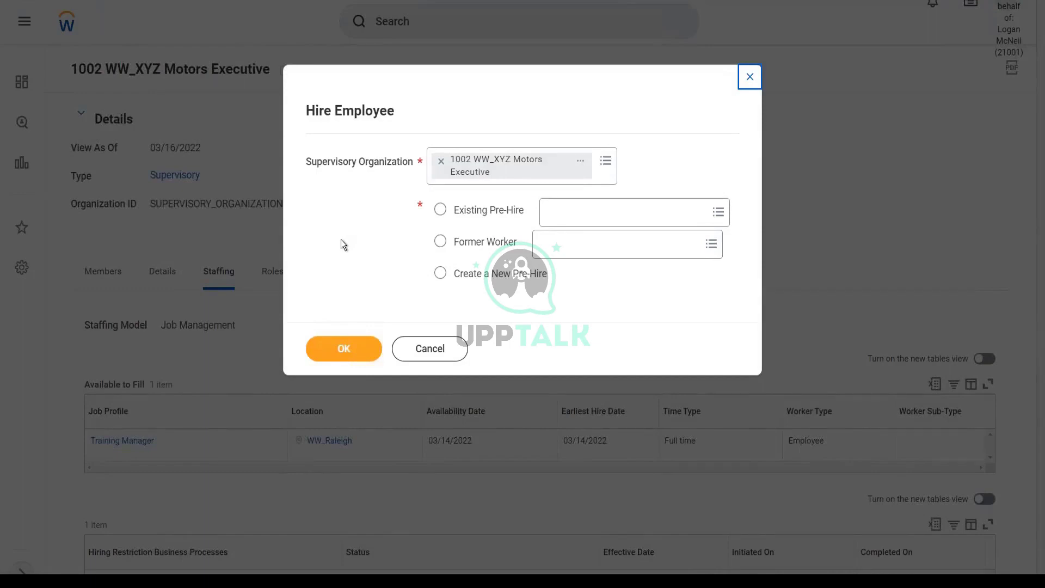
click(440, 273)
click(344, 349)
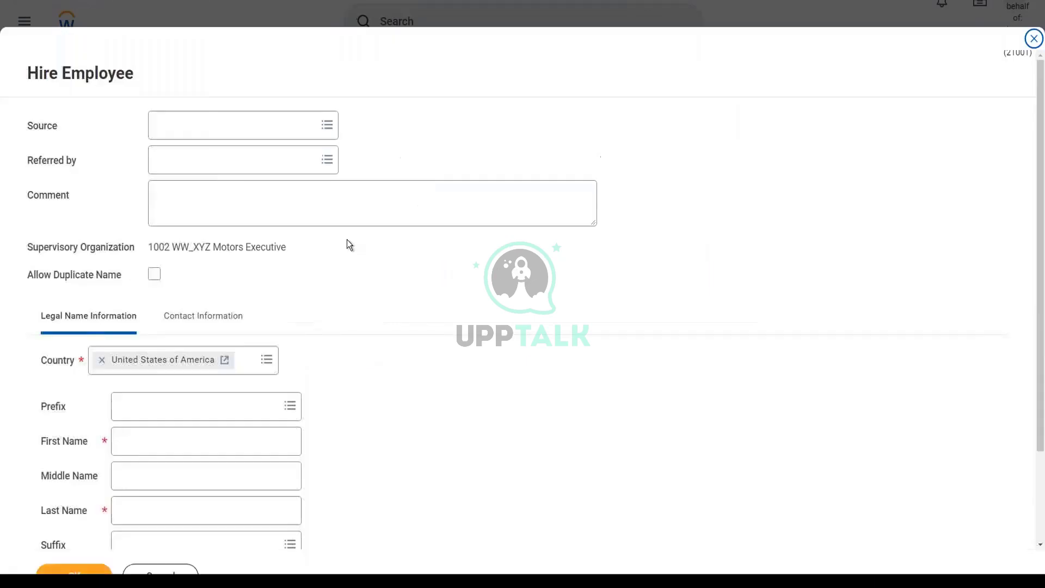
Enter the pre-hire's legal first and last name
click(139, 445)
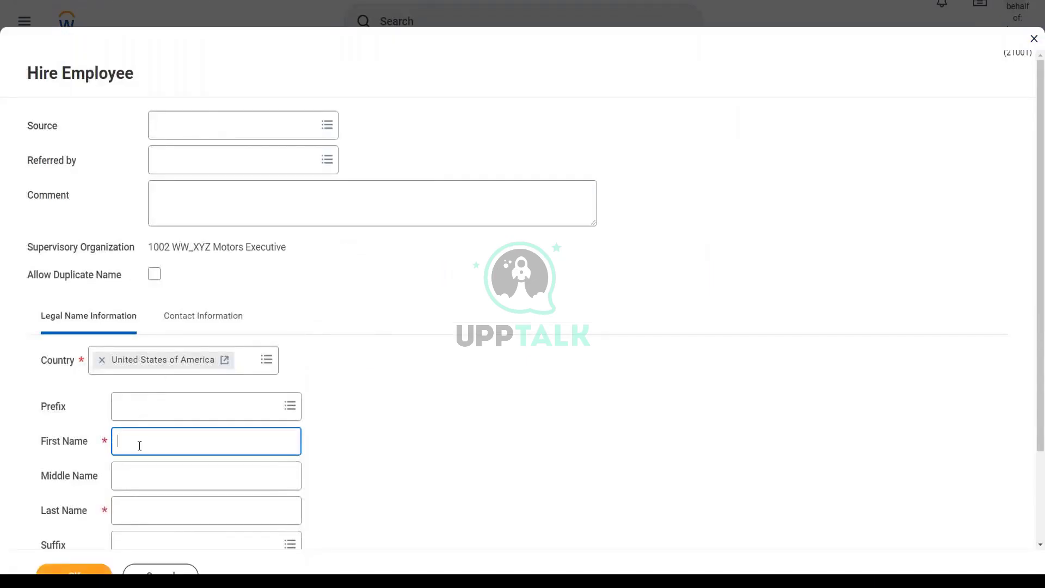
key(Tab)
key(Tab)
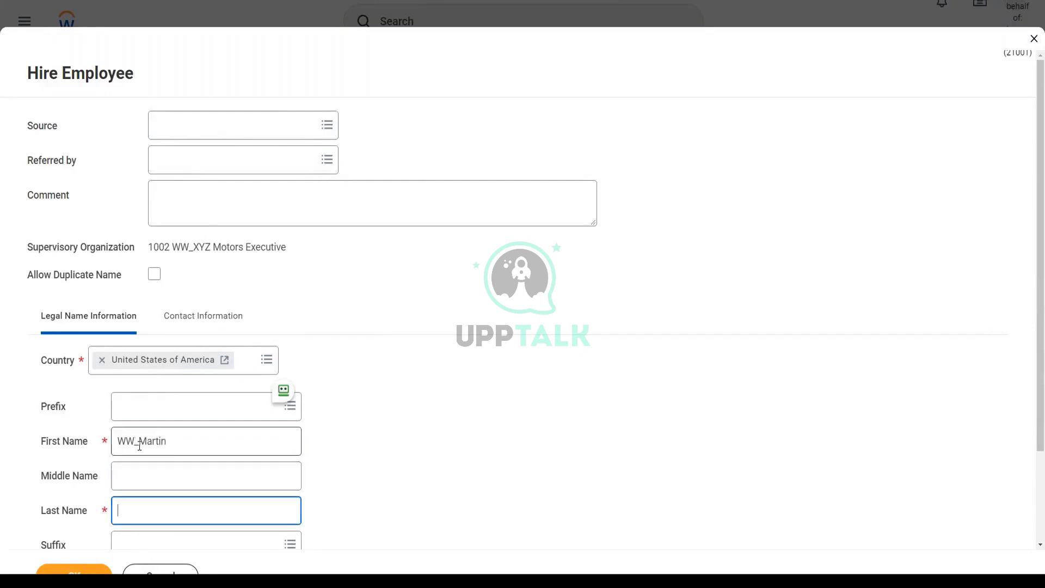
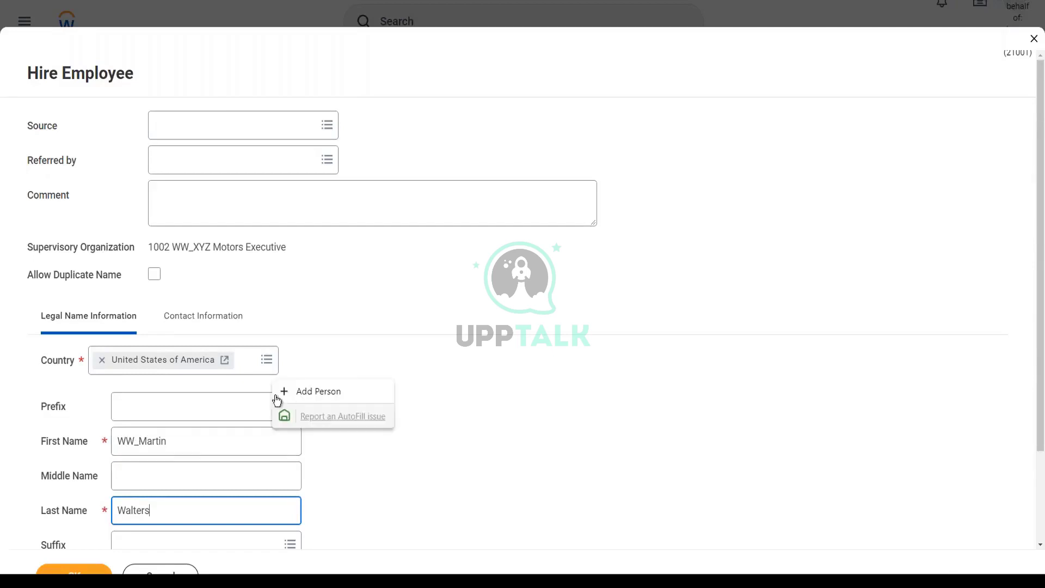
Add the pre-hire's e-mail address under Contact Information with type Work
click(215, 317)
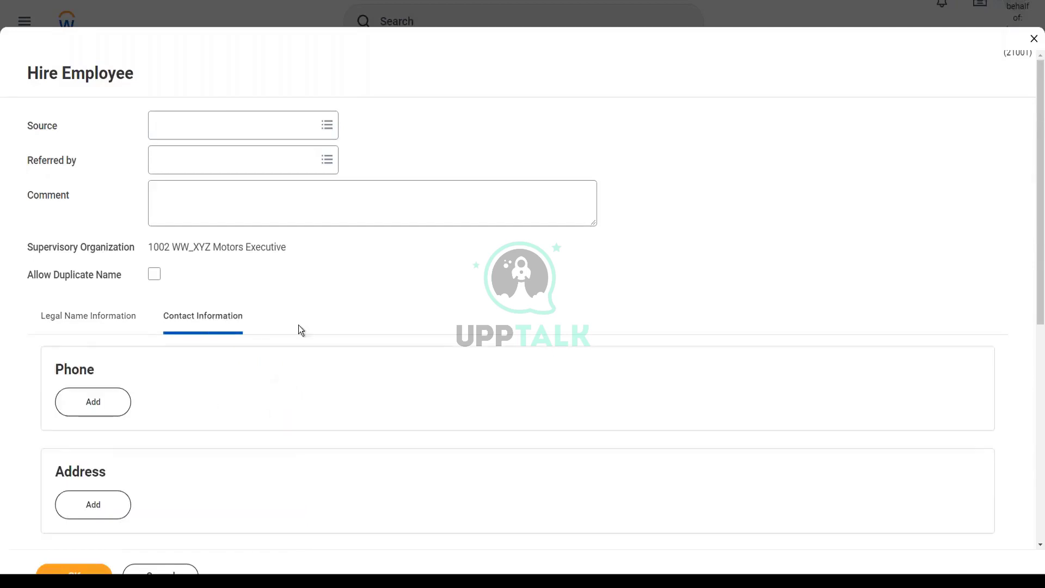
scroll(314, 326, down, 3)
click(97, 435)
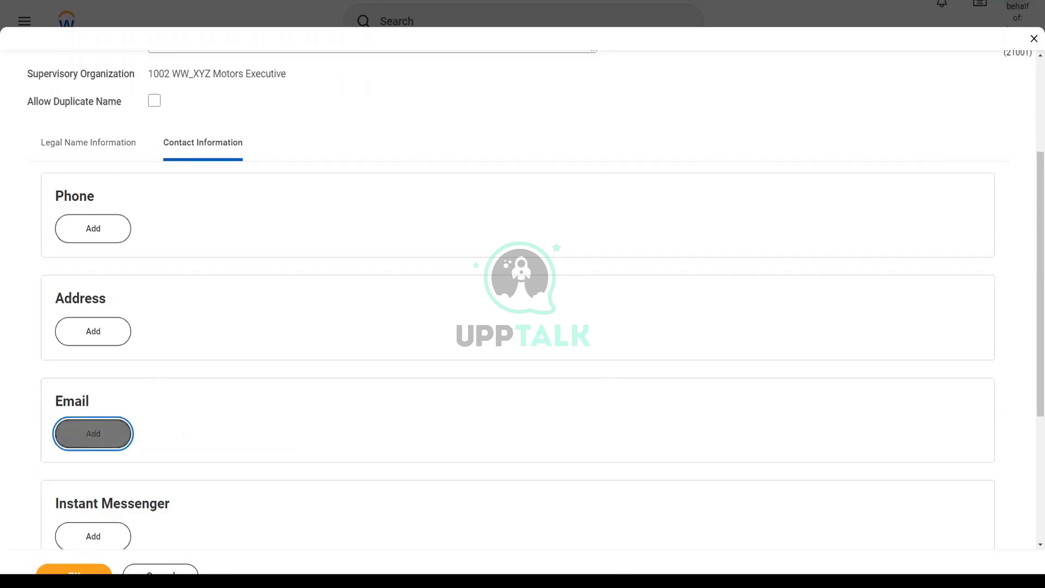
text(ww)
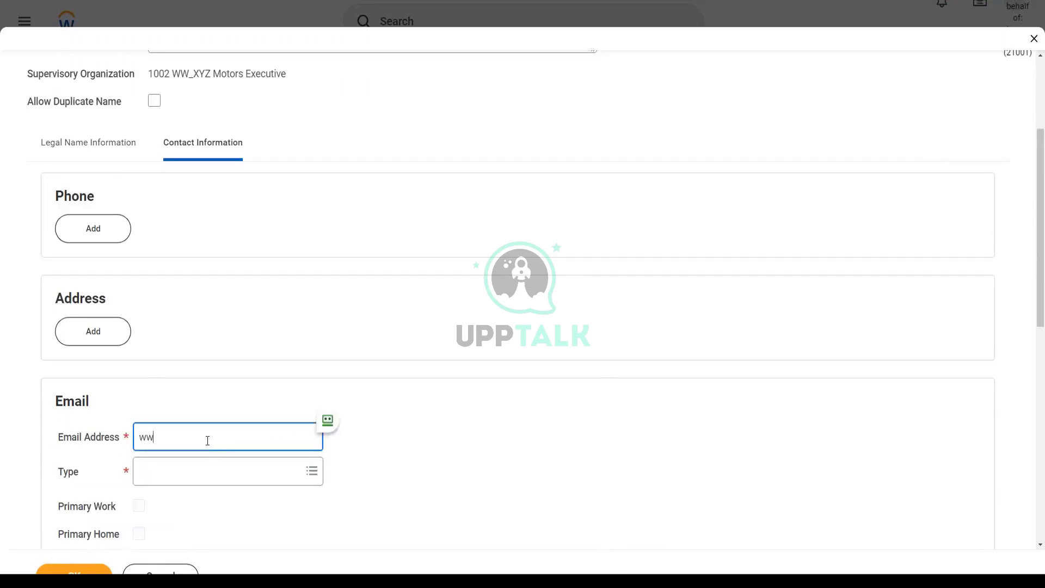
text(_mwalters@test.com)
key(Tab)
text(work)
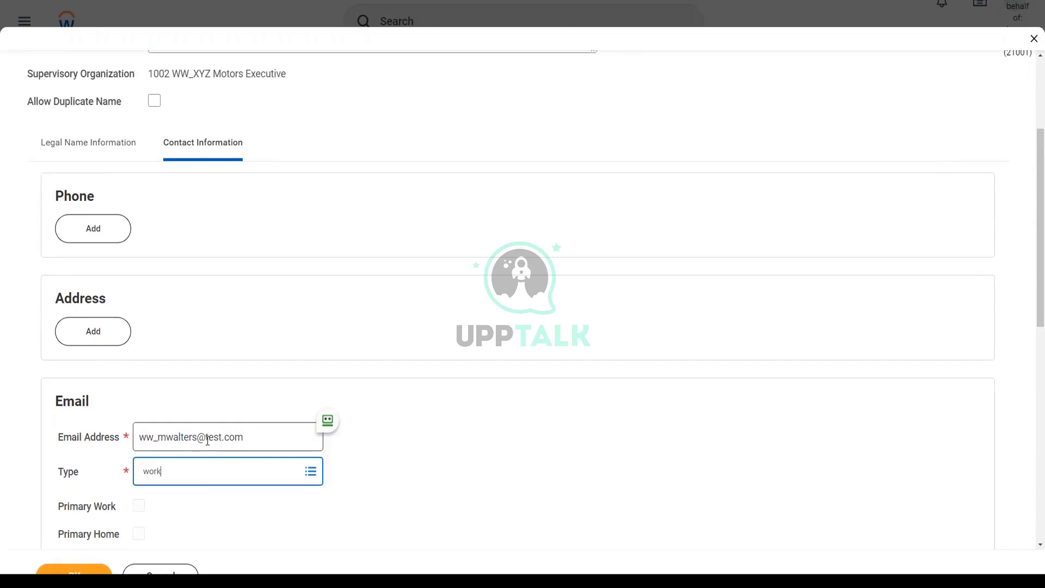
key(Return)
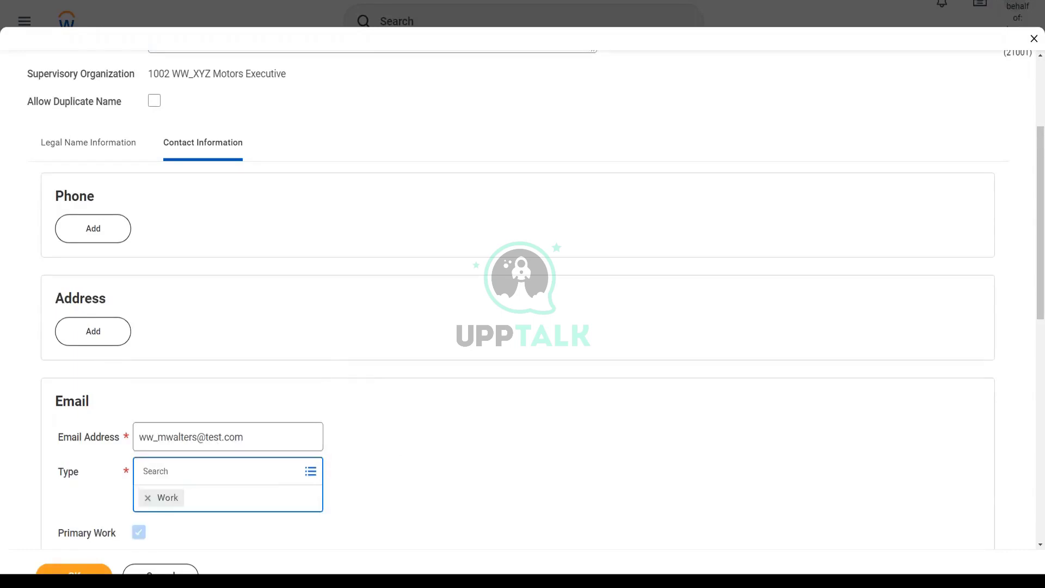
scroll(403, 460, down, 4)
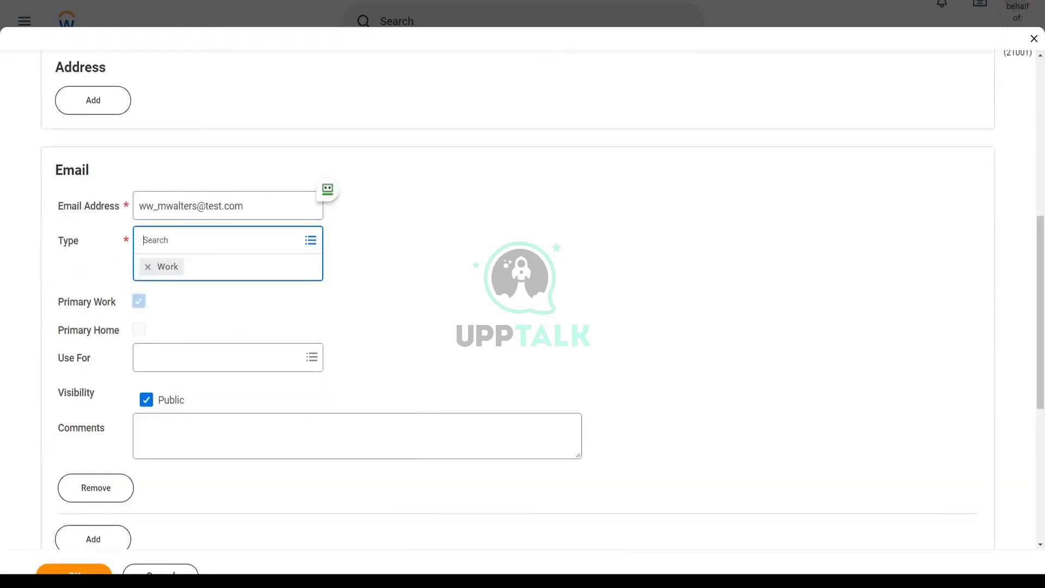
click(384, 227)
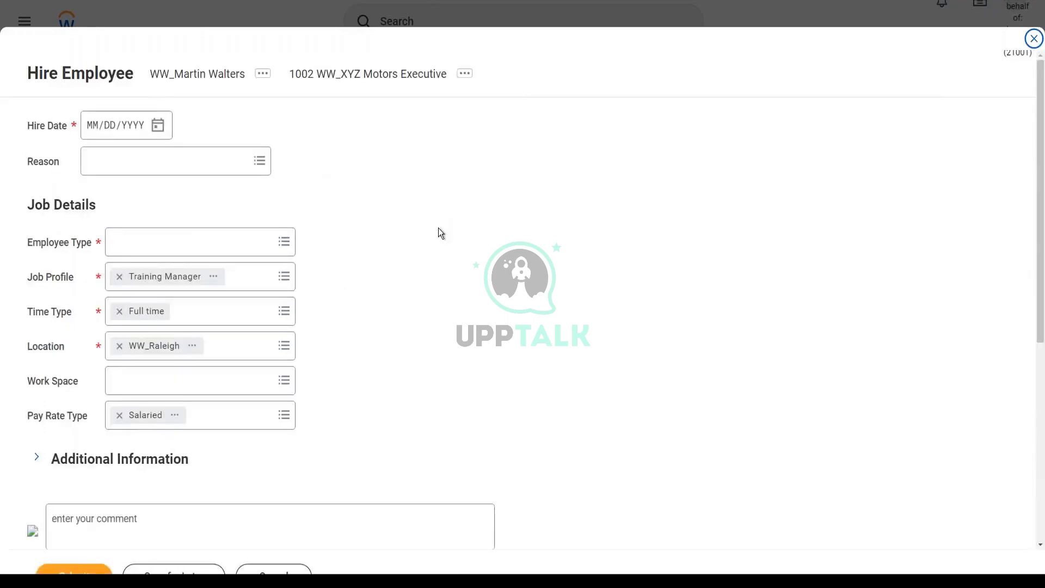
Set the hire date to 03/16/2022 and the reason to New Hire > New Position
click(158, 129)
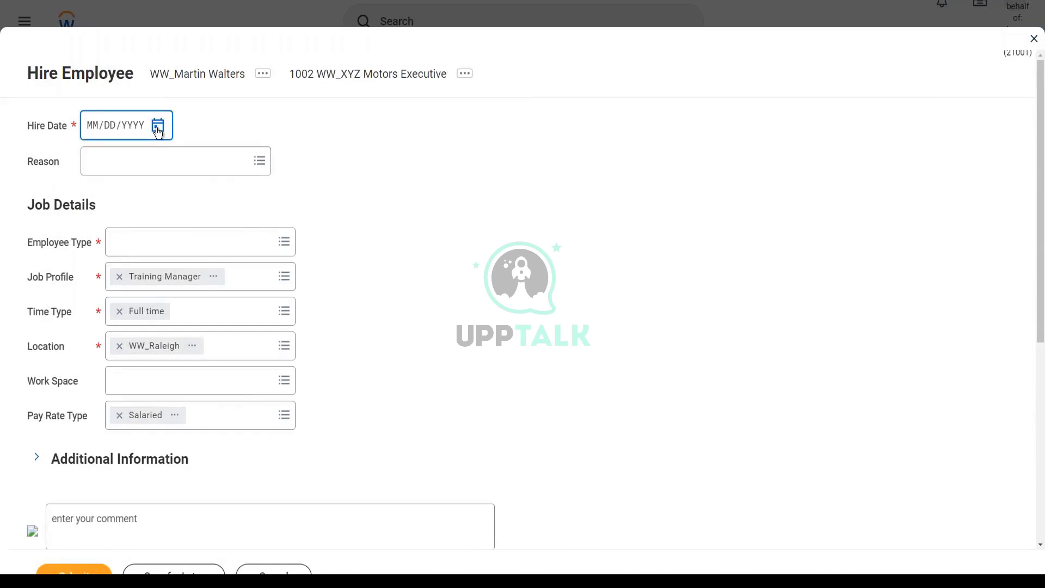
click(157, 129)
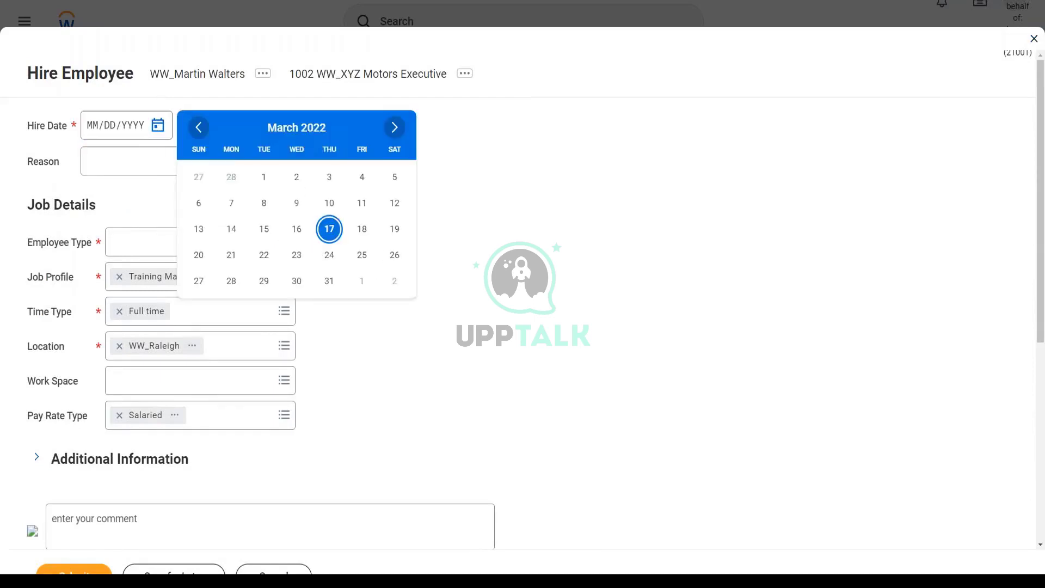
click(294, 230)
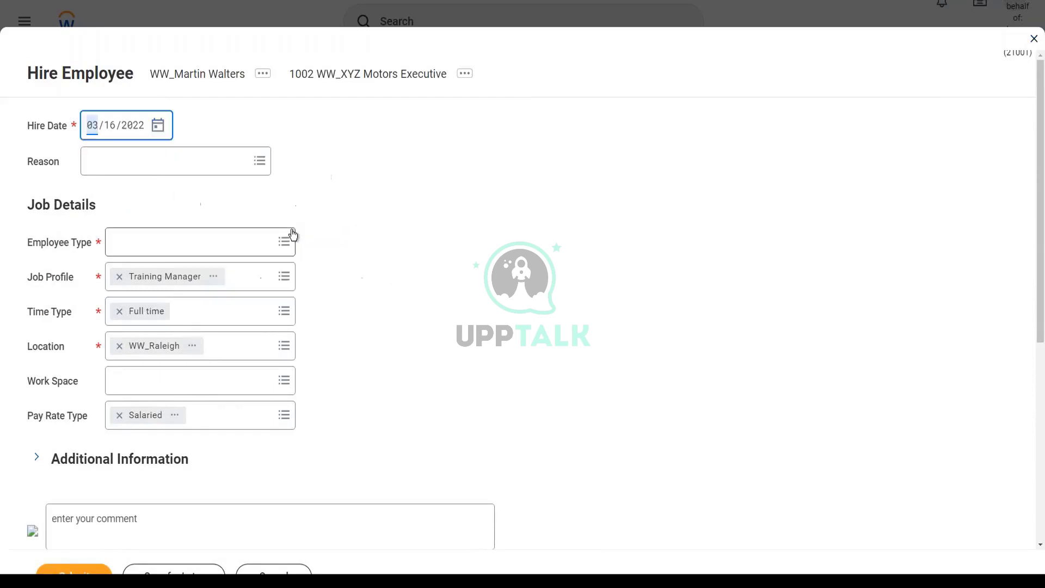
click(233, 170)
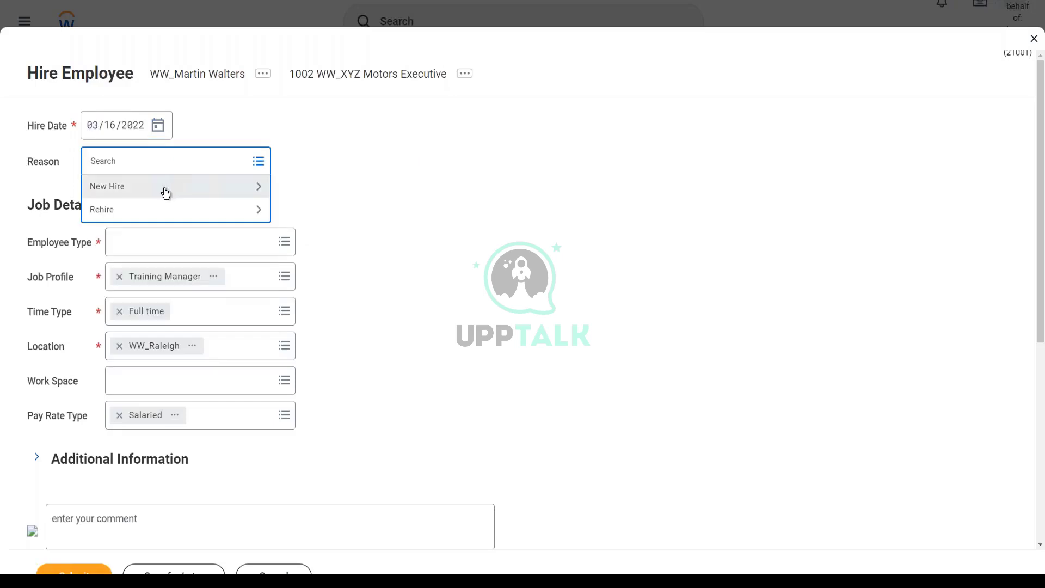
click(163, 188)
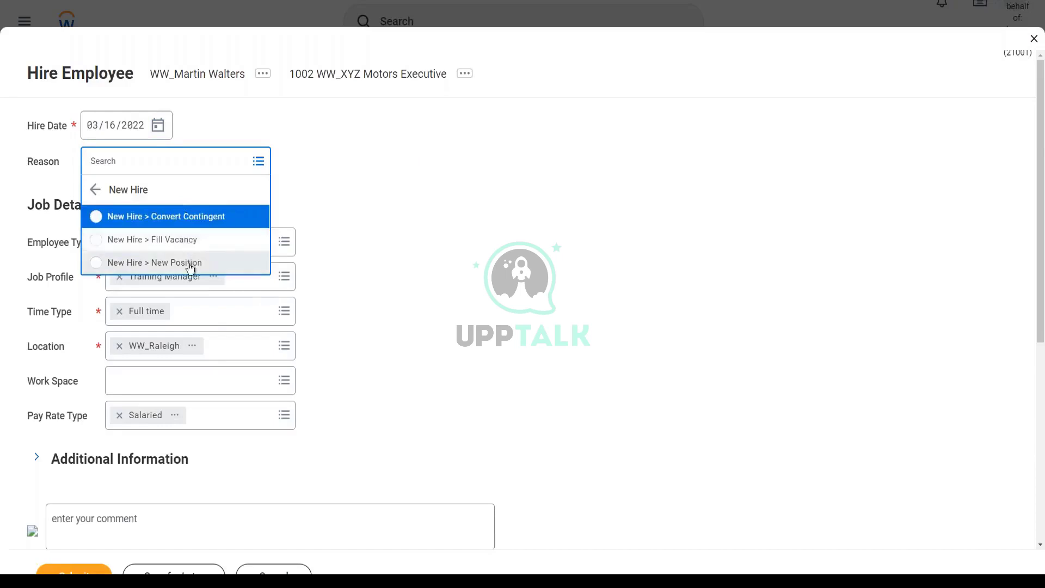
click(187, 262)
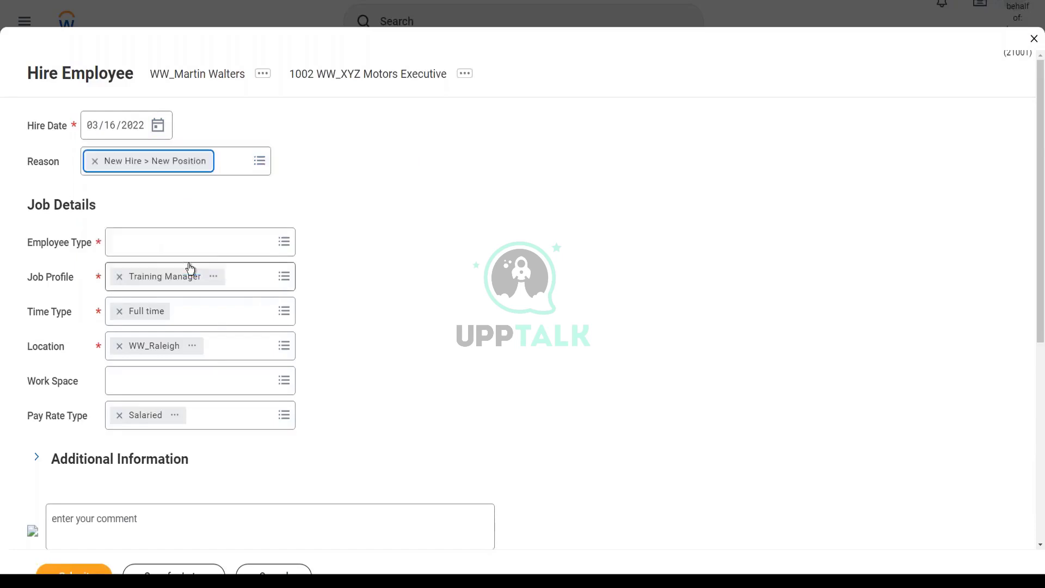
click(394, 197)
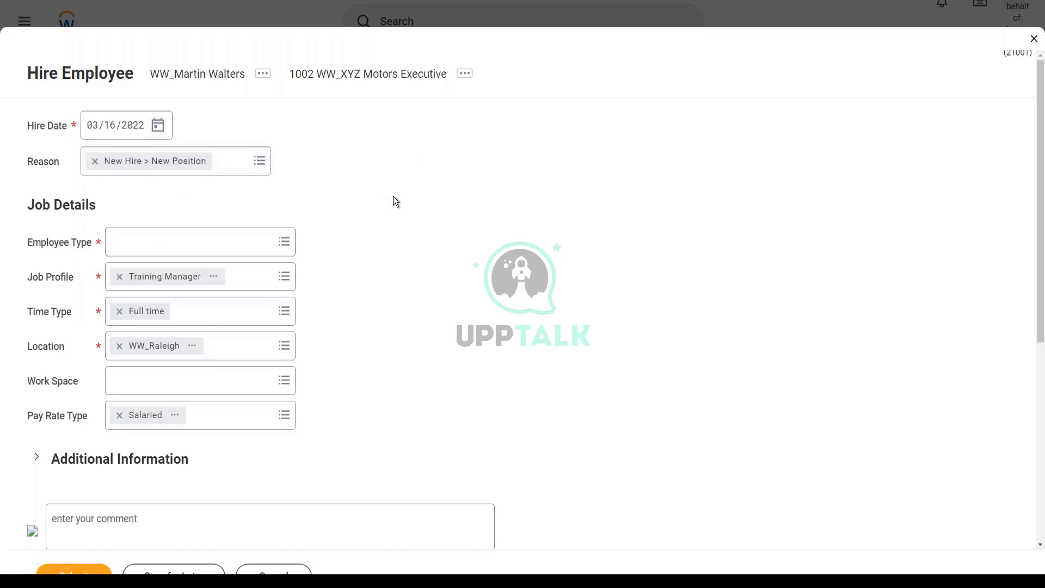
Set Employee Type to Regular under For Current Country
click(195, 247)
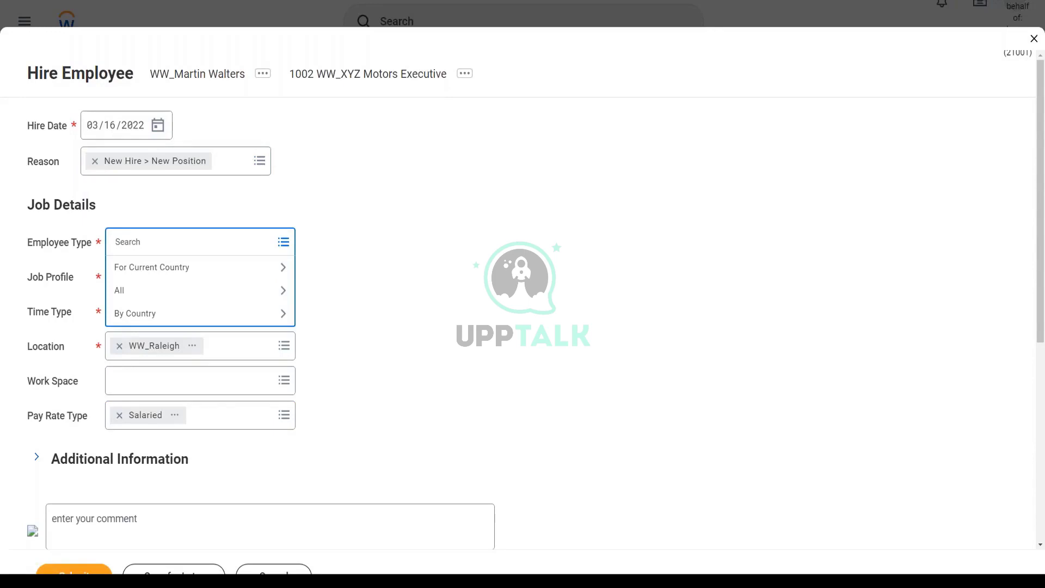
click(175, 275)
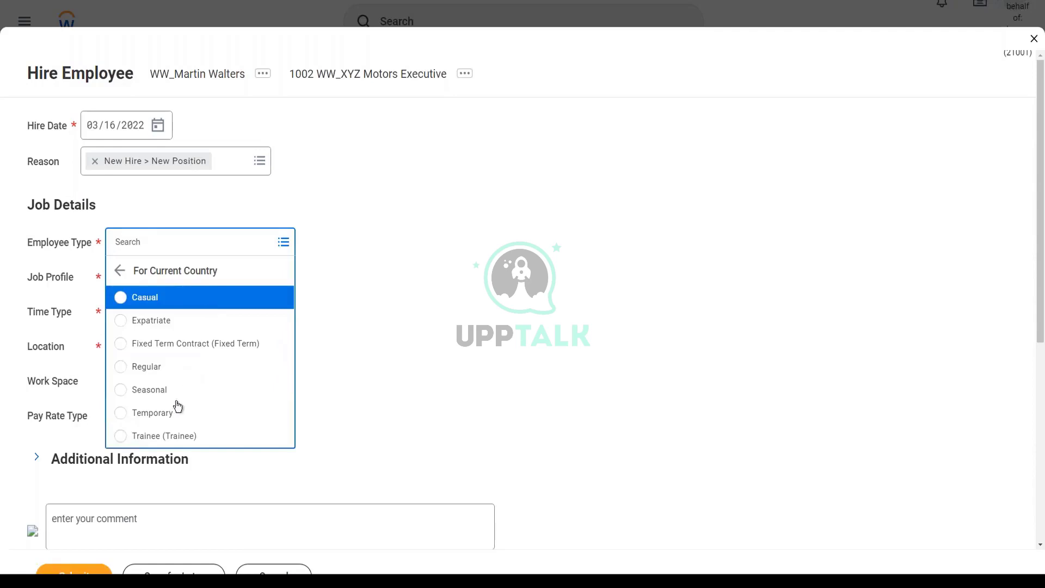
click(195, 374)
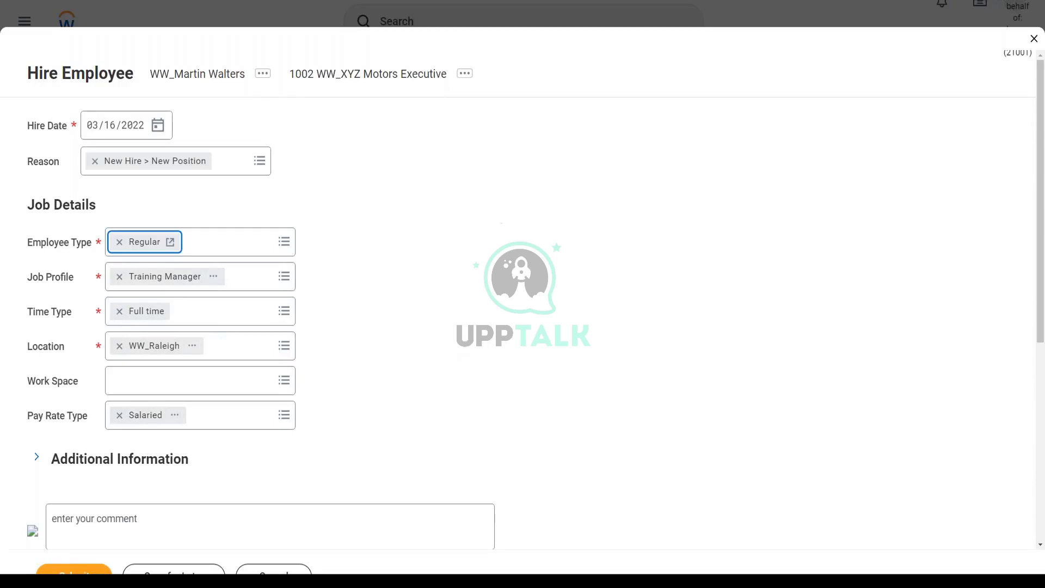
click(633, 4)
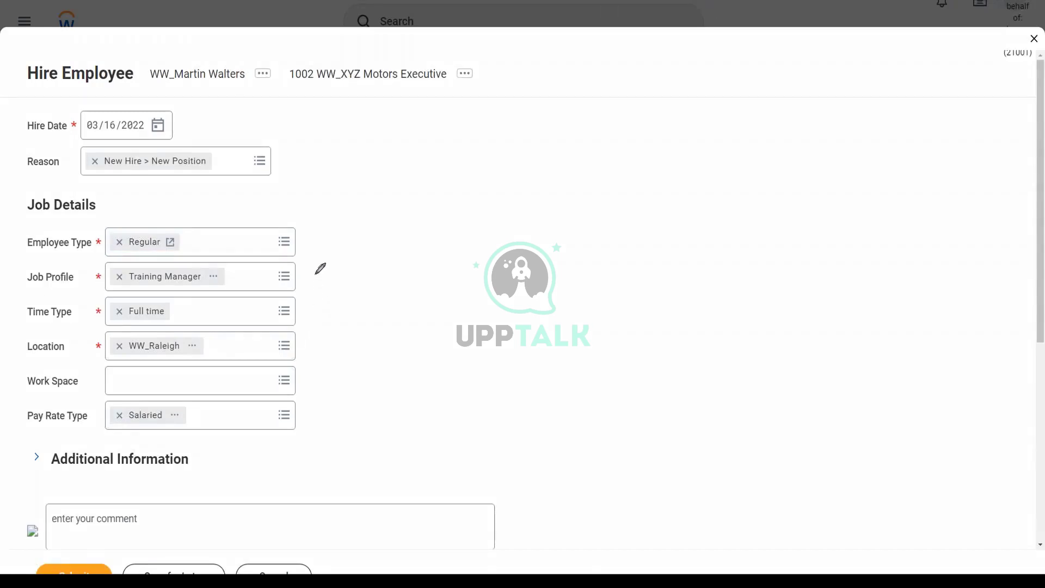
drag(306, 276, 370, 219)
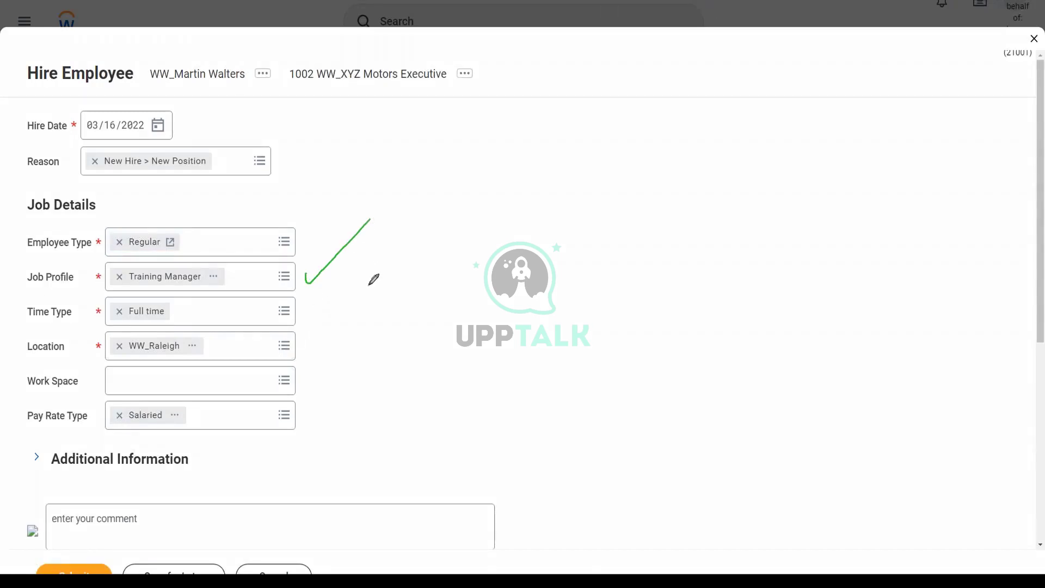